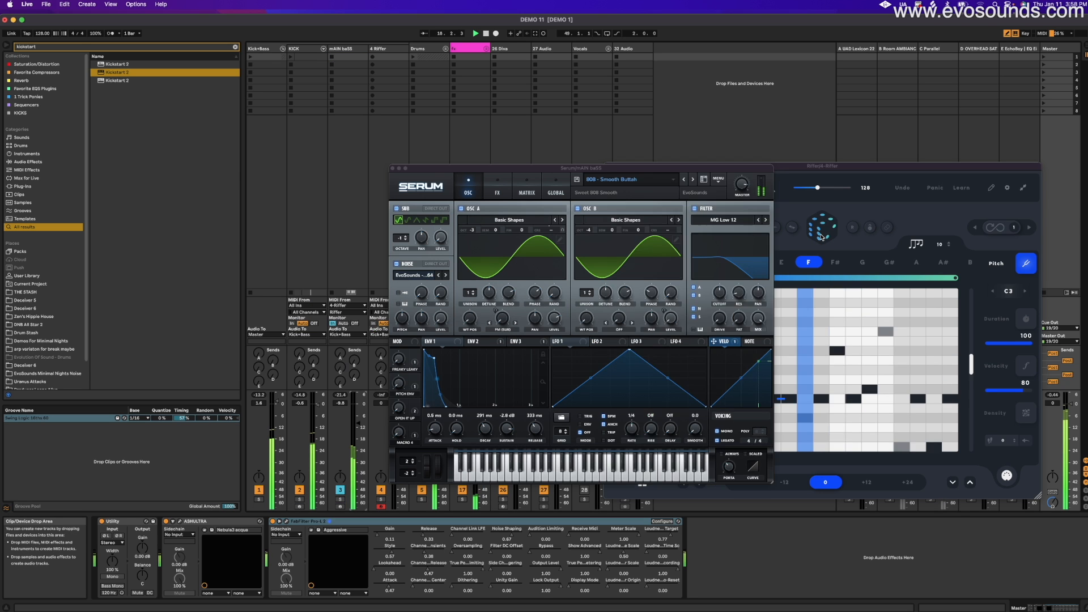
- Randomize the Riffer pattern, moving the Serum window clear of it, and extend the riff's pitch range up to G#4
{"action": "left_click", "coordinate": [822, 236]}
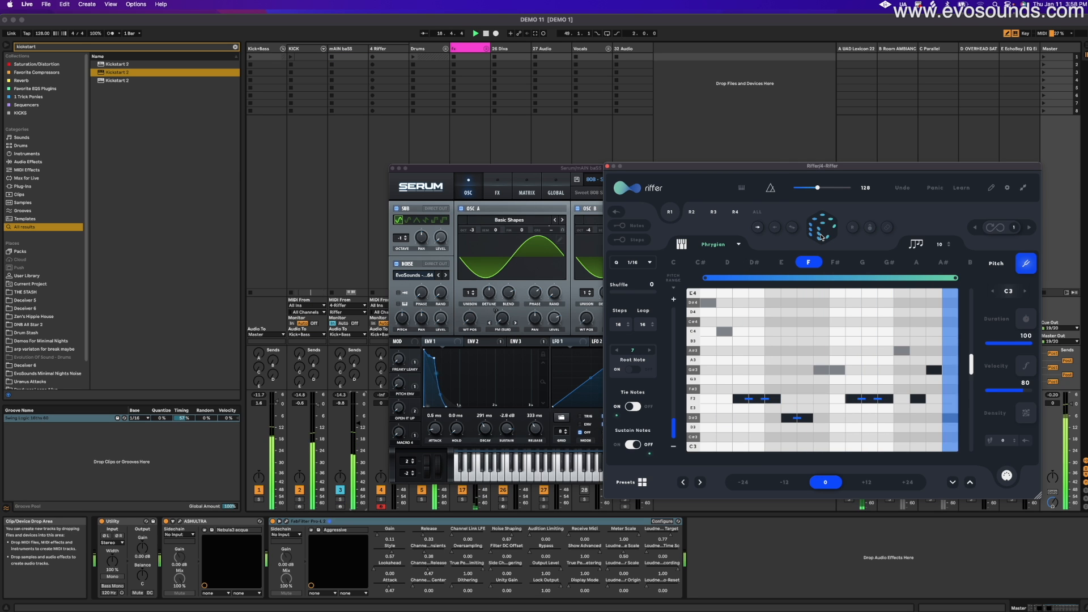
{"action": "left_click_drag", "start_coordinate": [565, 171], "coordinate": [410, 126]}
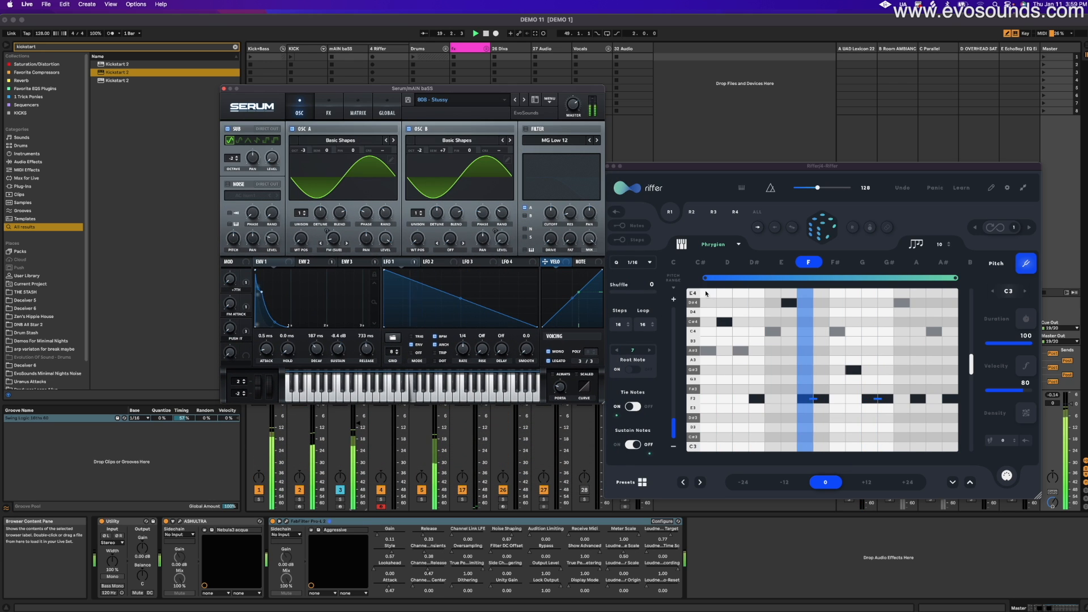
{"action": "left_click", "coordinate": [844, 238]}
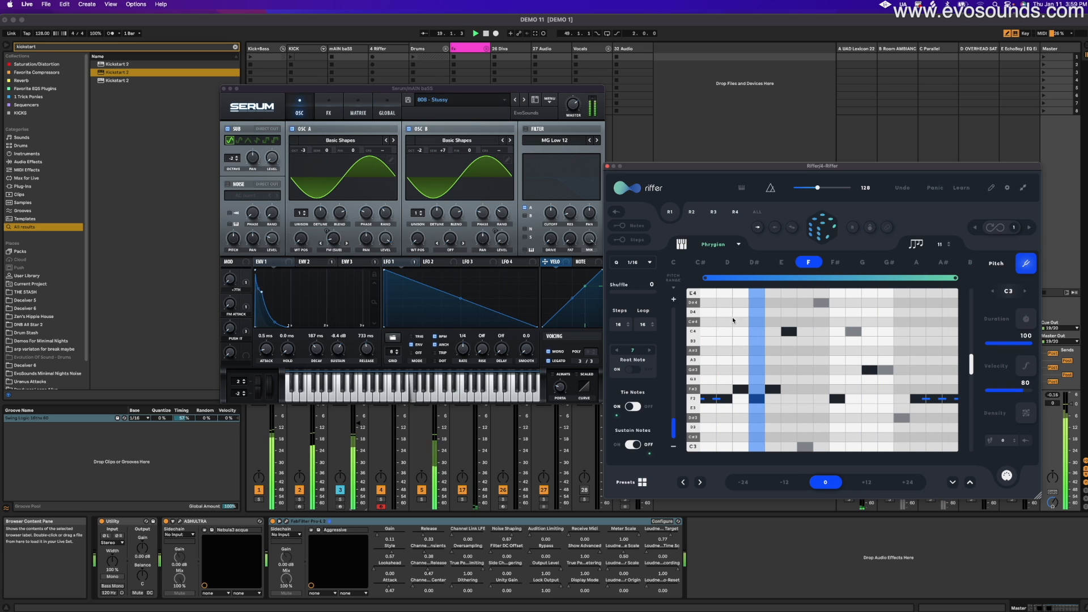
{"action": "left_click", "coordinate": [674, 299]}
{"action": "left_click", "coordinate": [674, 299]}
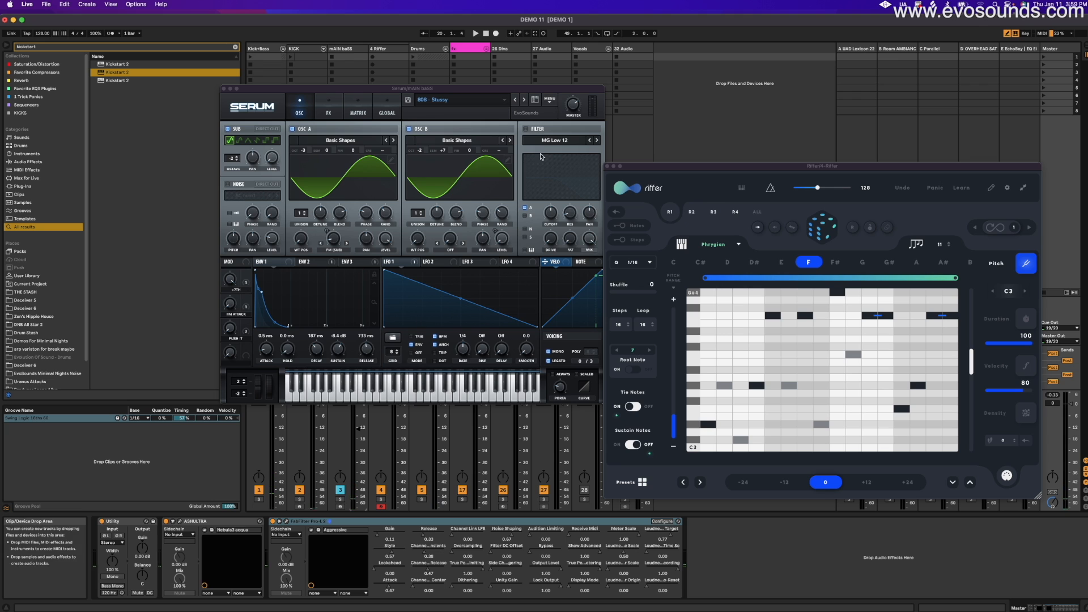
- Browse the Serum bass presets and load BA - Subby Desires
{"action": "left_click", "coordinate": [523, 100]}
{"action": "left_click", "coordinate": [524, 102]}
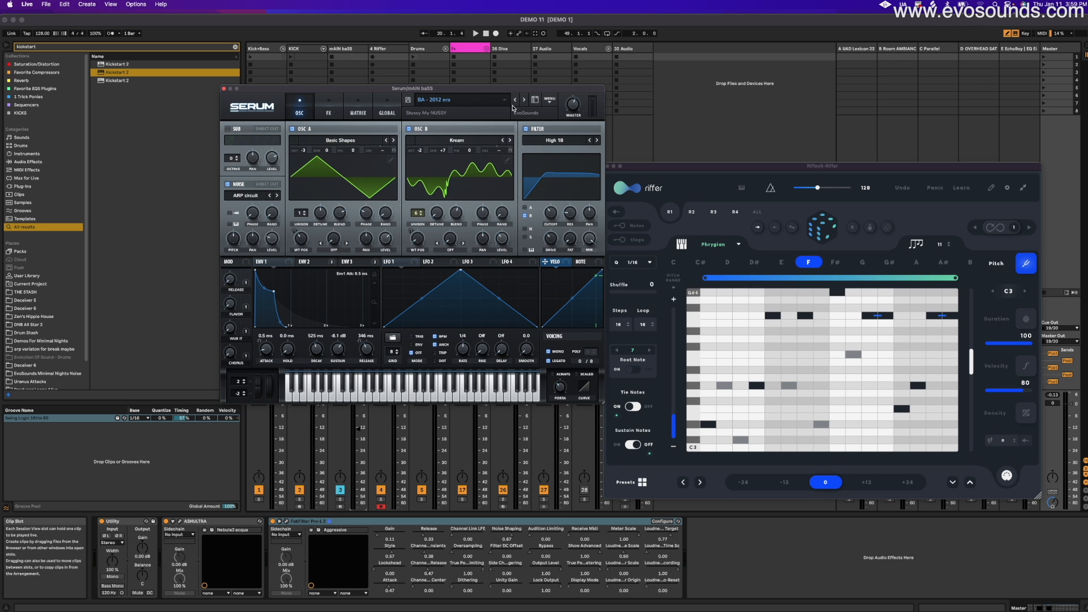
{"action": "left_click", "coordinate": [514, 102]}
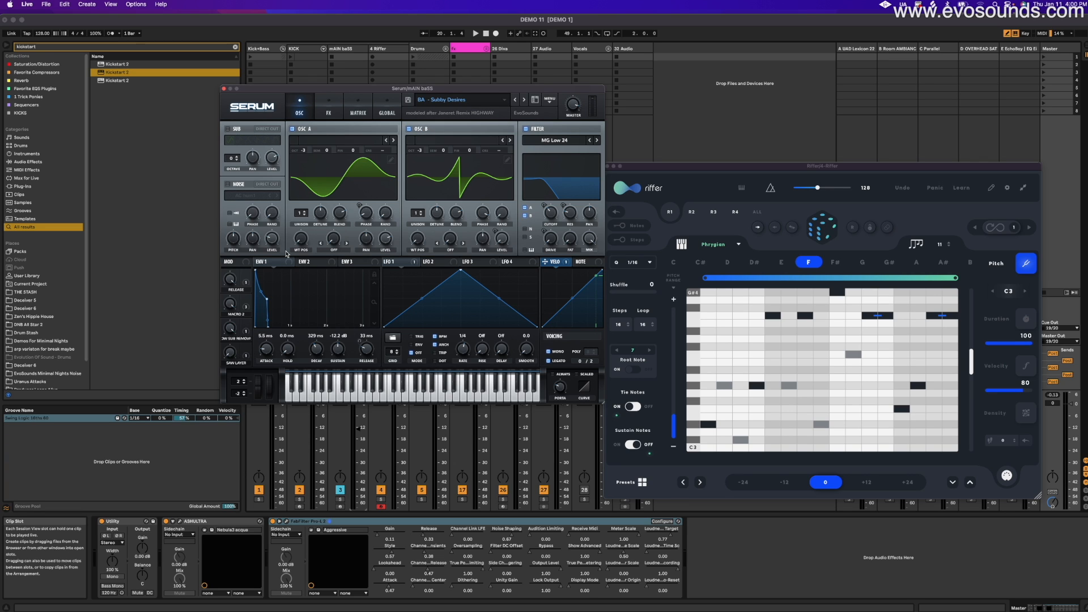
- Randomize the riff several times during playback to audition new bass patterns
{"action": "left_click", "coordinate": [834, 232]}
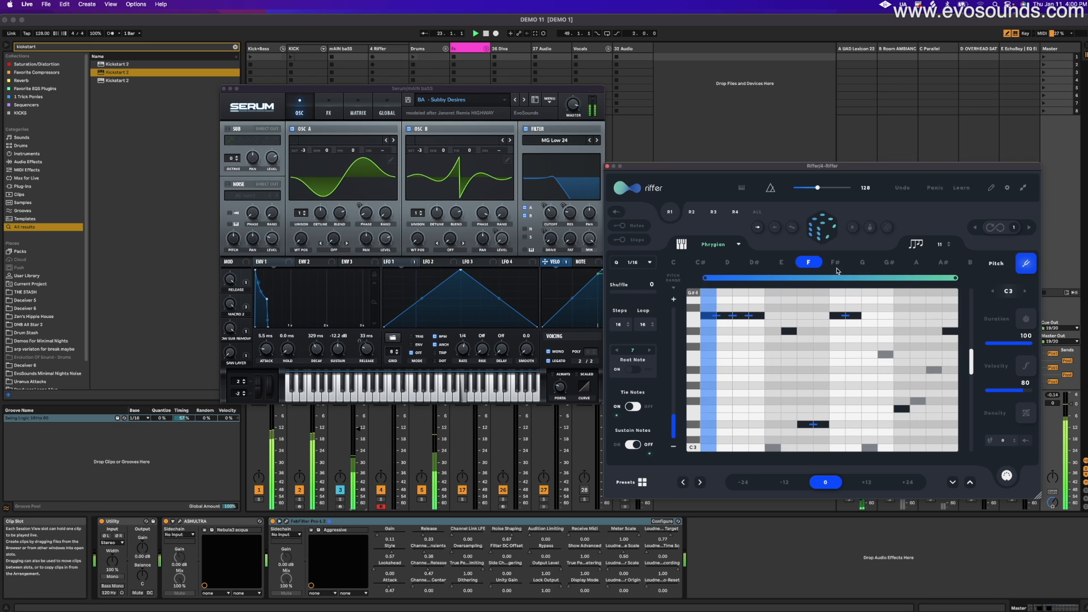
{"action": "left_click", "coordinate": [823, 227]}
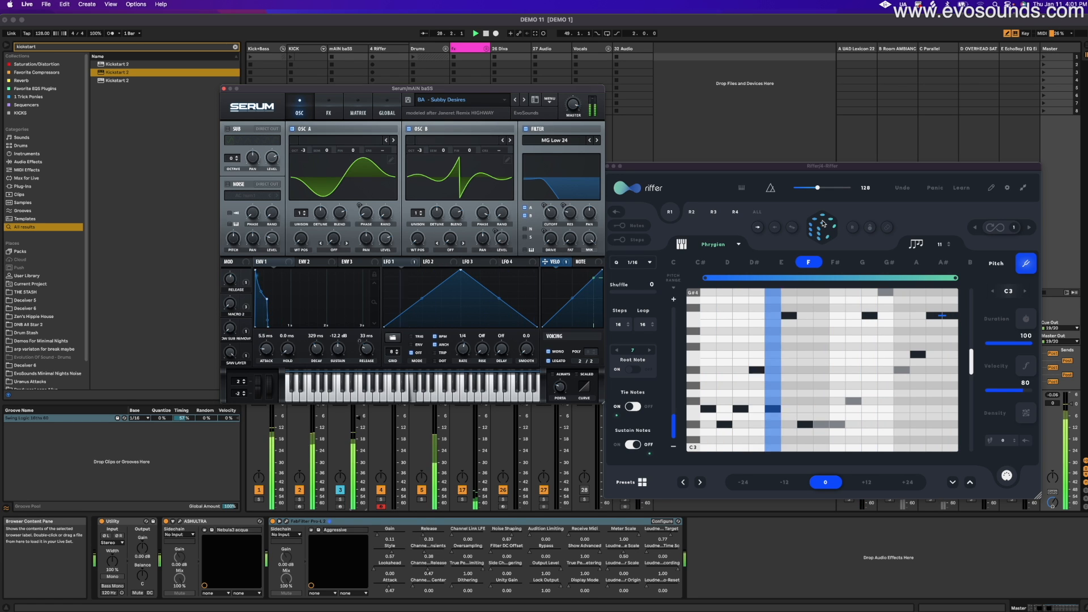
{"action": "left_click", "coordinate": [823, 224]}
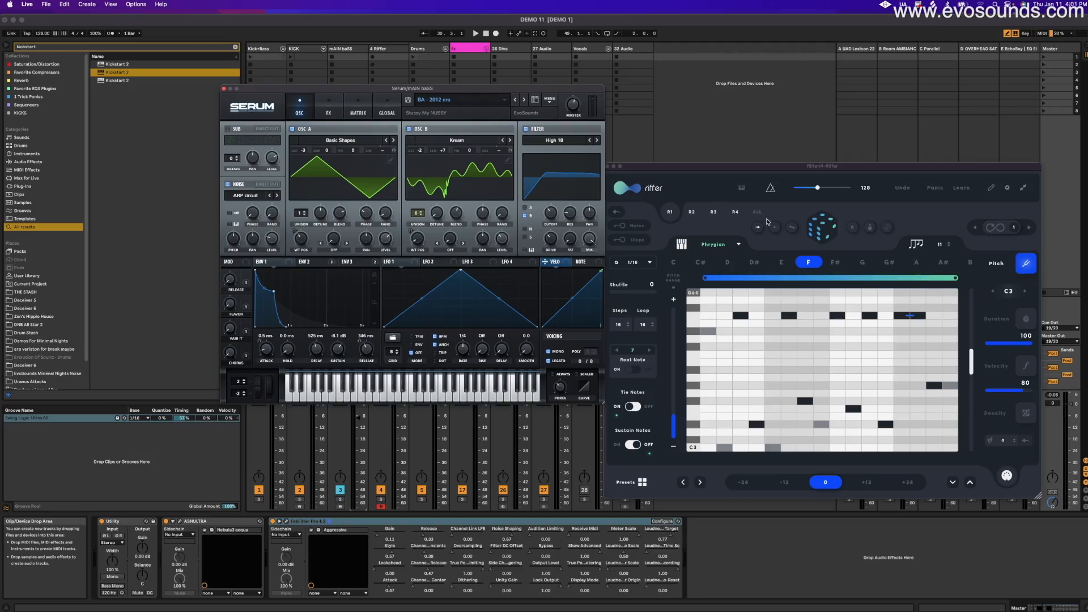
- Set the Riffer scale to Minor 7th and generate new random patterns in it
{"action": "left_click", "coordinate": [721, 244]}
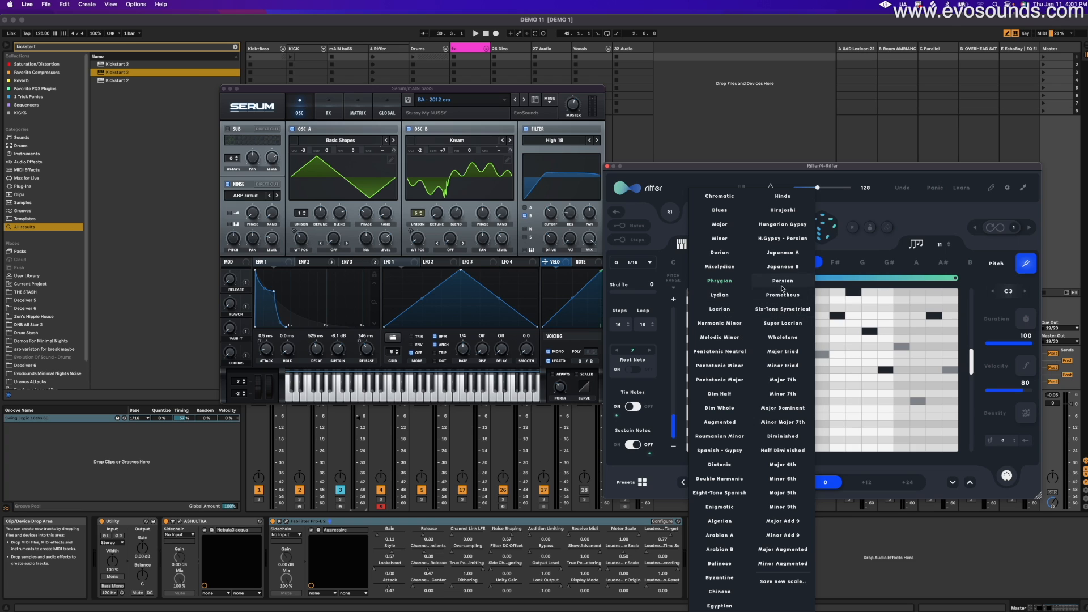
{"action": "left_click", "coordinate": [790, 395]}
{"action": "left_click", "coordinate": [828, 239]}
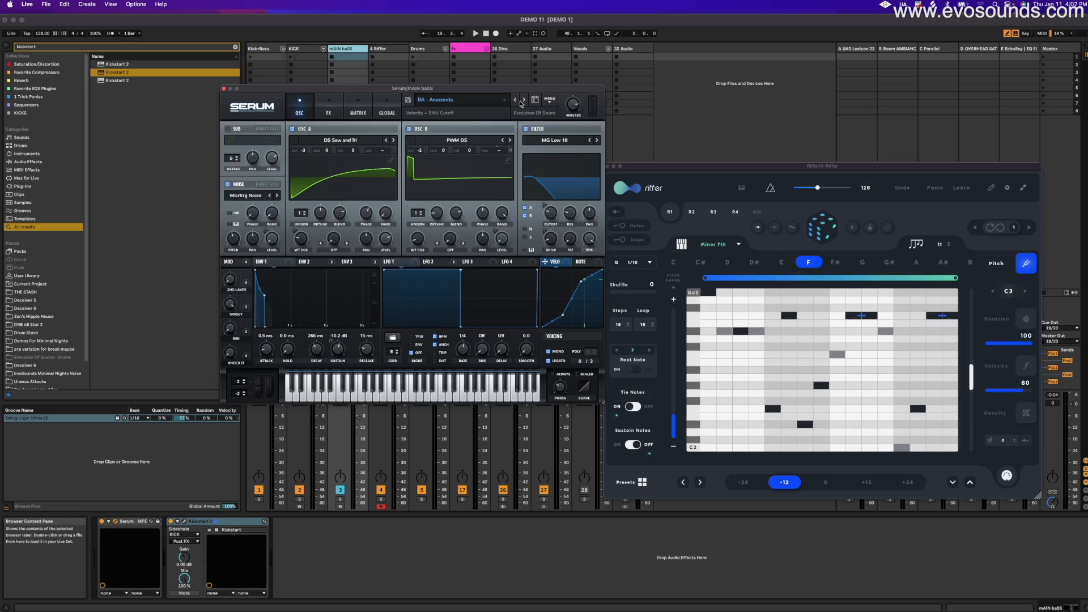
{"action": "left_click", "coordinate": [816, 234]}
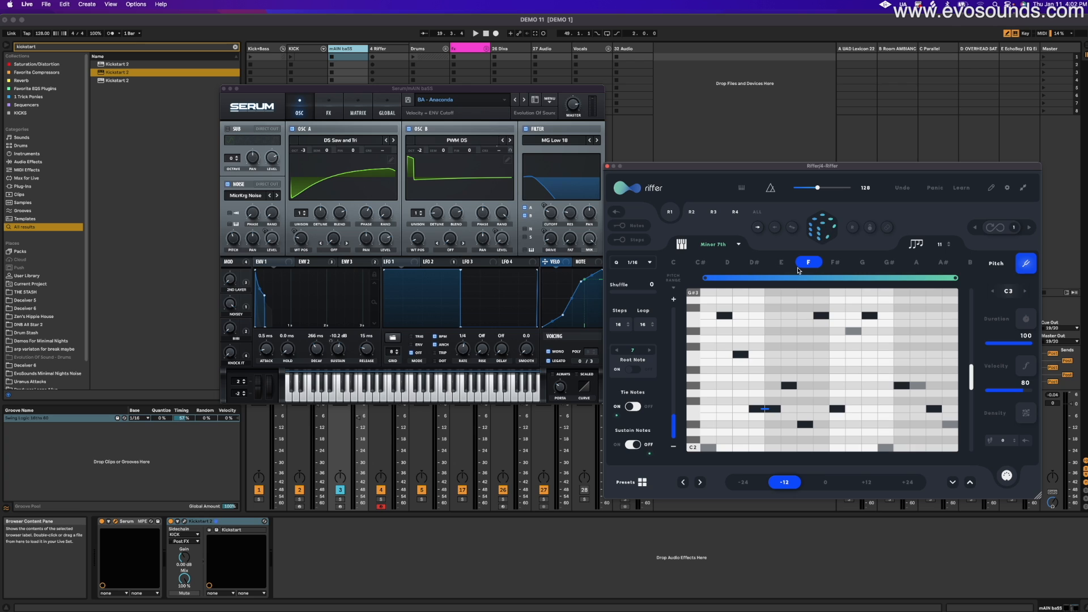
- Narrow the riff's pitch range by lowering its upper limit to A2
{"action": "left_click", "coordinate": [674, 447]}
{"action": "left_click", "coordinate": [674, 447]}
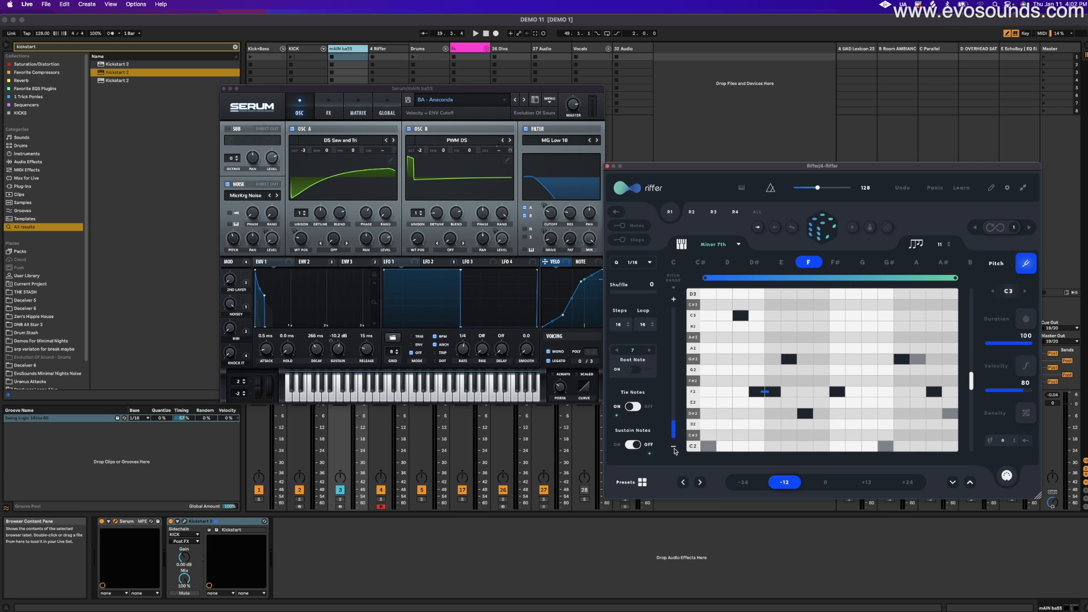
{"action": "left_click", "coordinate": [674, 448]}
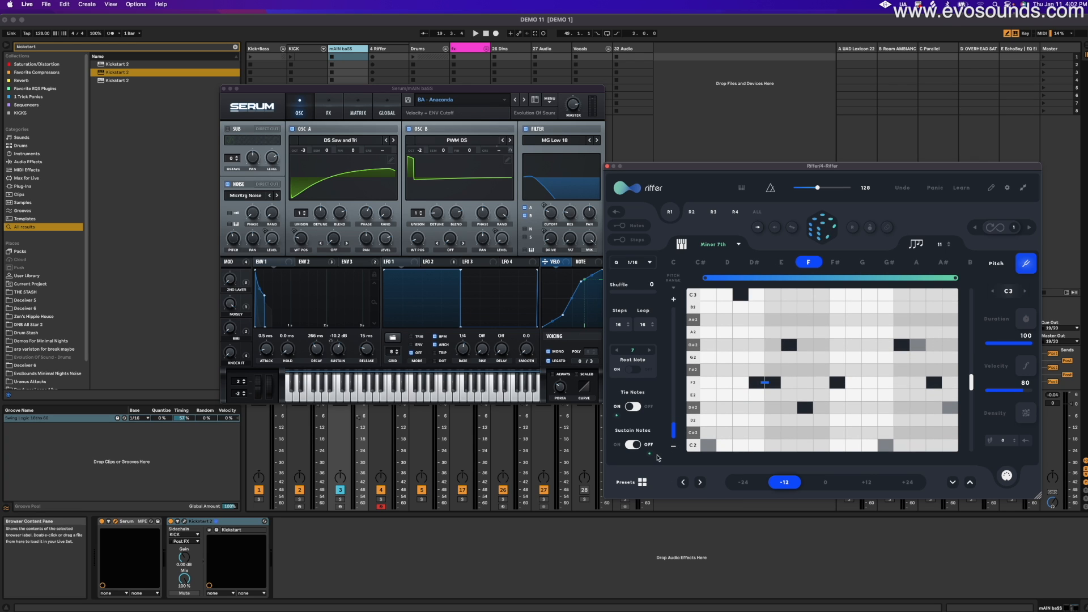
{"action": "left_click_drag", "start_coordinate": [673, 434], "coordinate": [676, 413]}
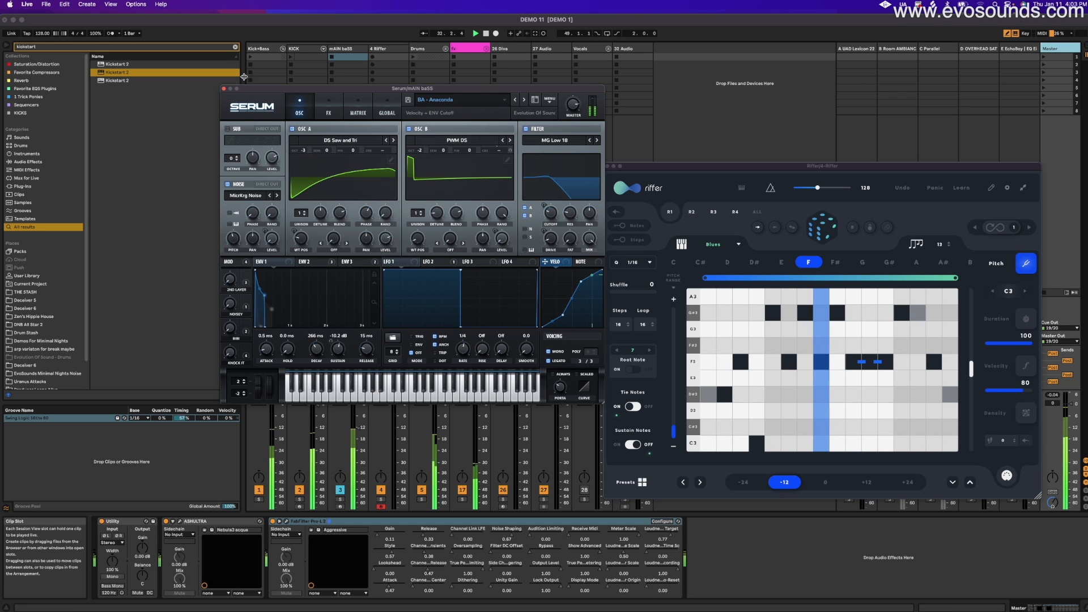
- Raise the Knock It macro of the BA - Anaconda preset to 95% and adjust its third and 2nd Layer macros
{"action": "left_click", "coordinate": [259, 457]}
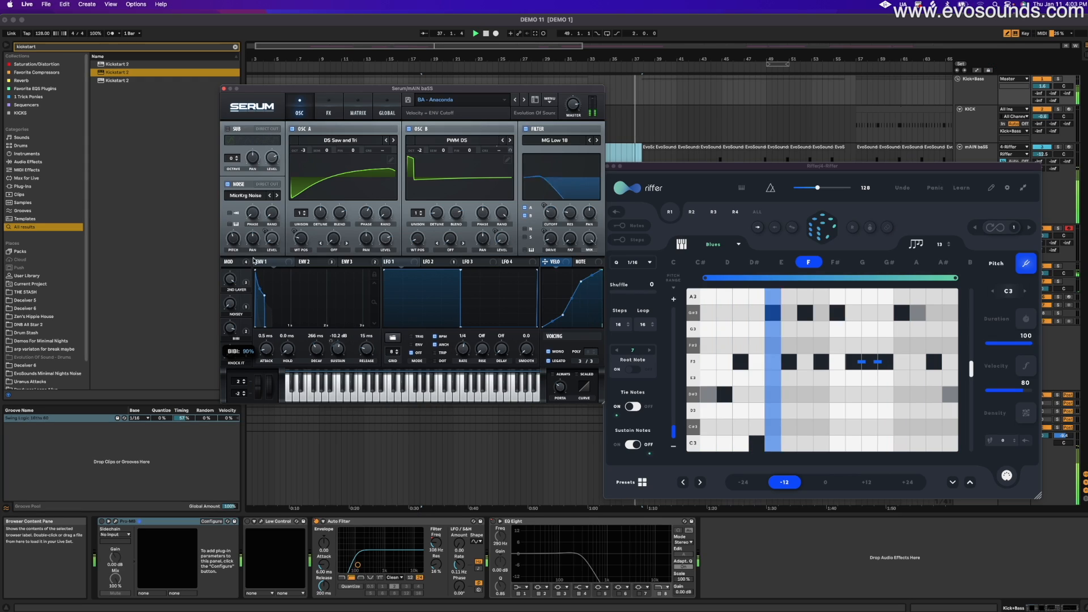
{"action": "left_click_drag", "start_coordinate": [254, 261], "coordinate": [255, 257]}
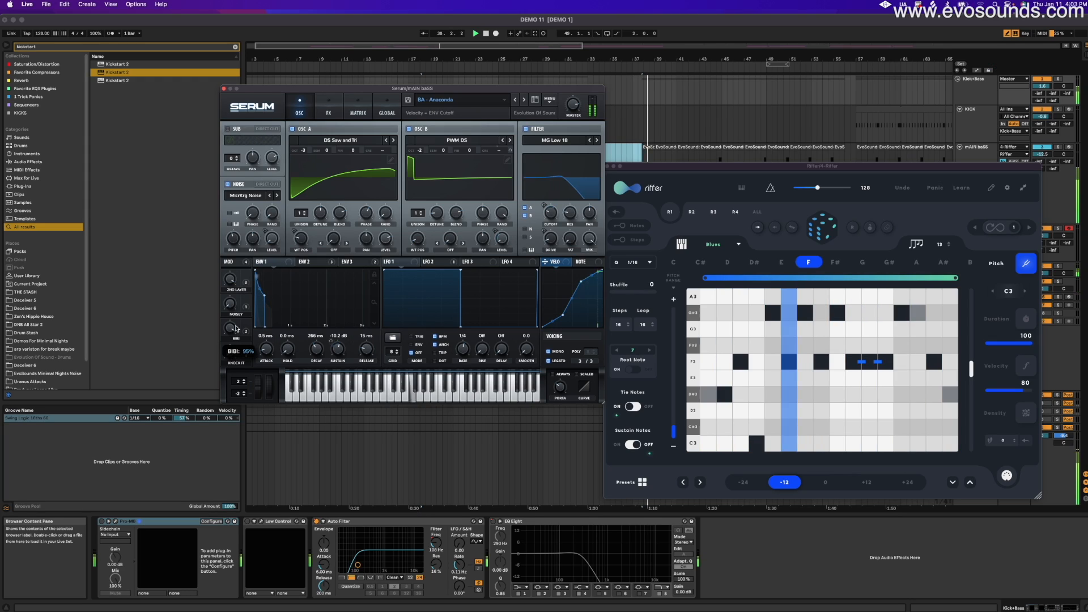
{"action": "left_click_drag", "start_coordinate": [237, 328], "coordinate": [230, 369]}
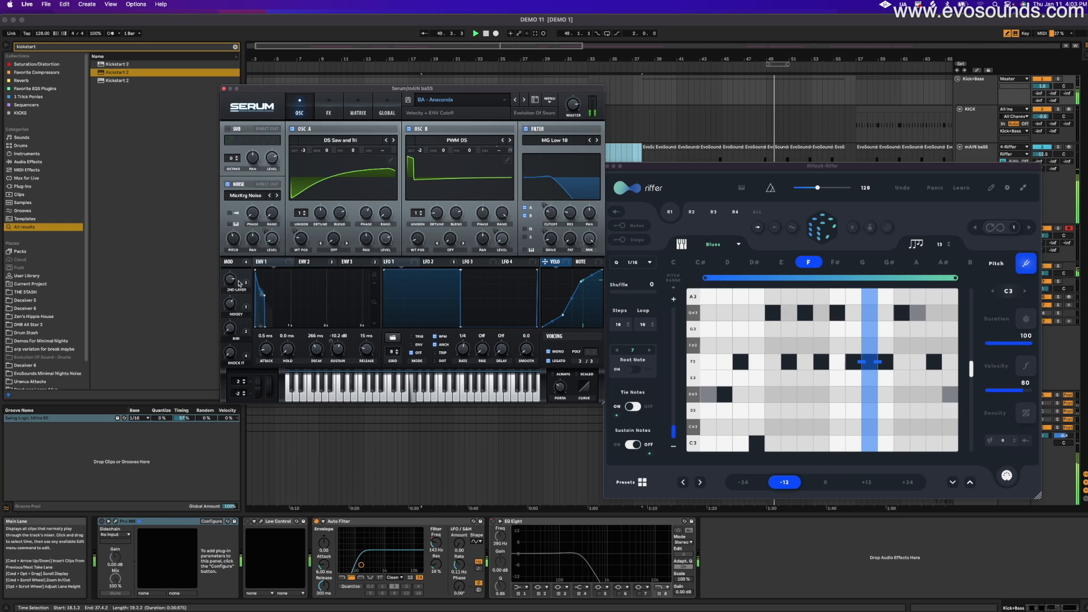
{"action": "left_click_drag", "start_coordinate": [229, 279], "coordinate": [224, 327]}
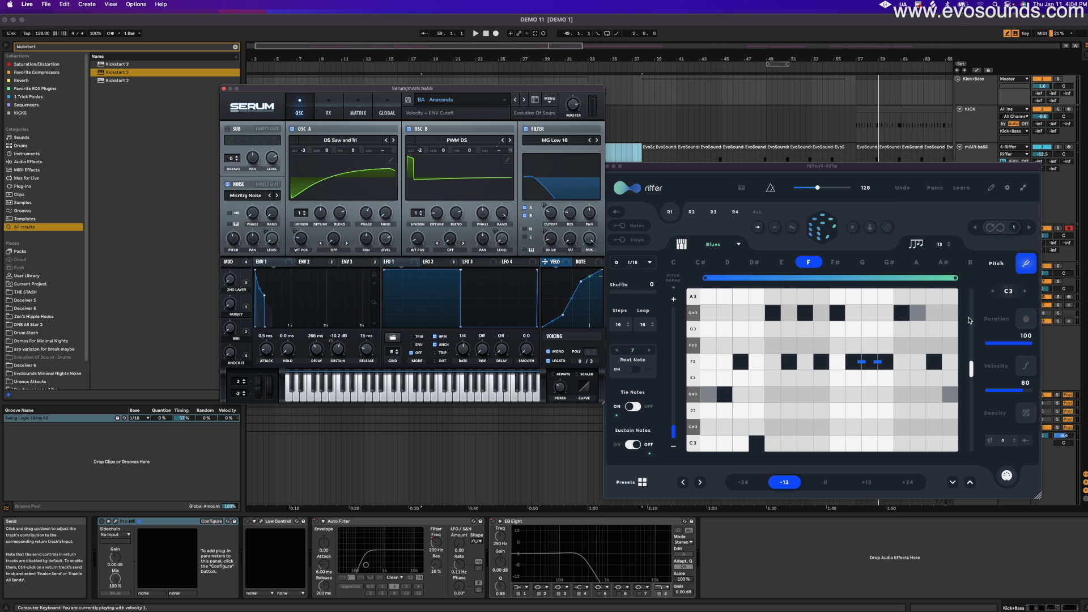
- Switch the Riffer grid to velocity editing
{"action": "left_click", "coordinate": [1027, 367]}
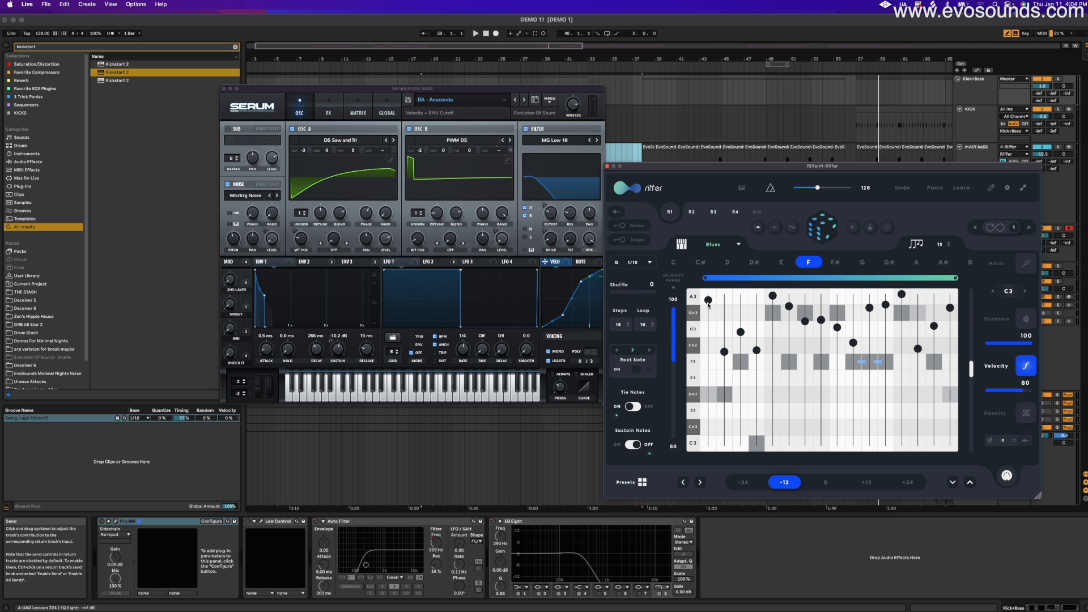
- Clear the mAIN baSS clip section starting at bar 38 and set the track's monitoring to Auto
{"action": "left_click_drag", "start_coordinate": [644, 154], "coordinate": [851, 170]}
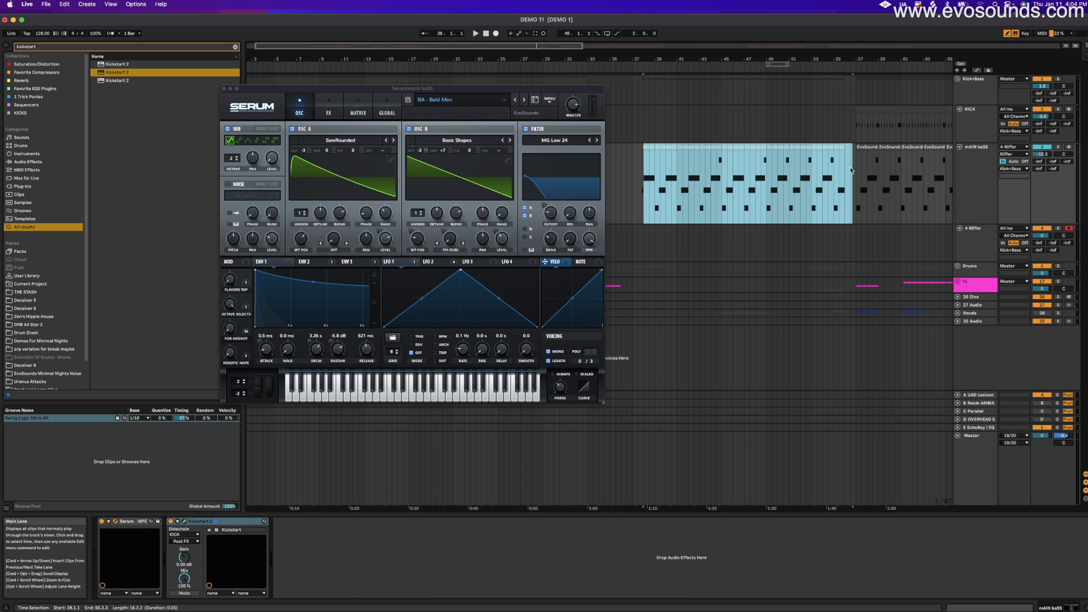
{"action": "left_click", "coordinate": [1014, 162]}
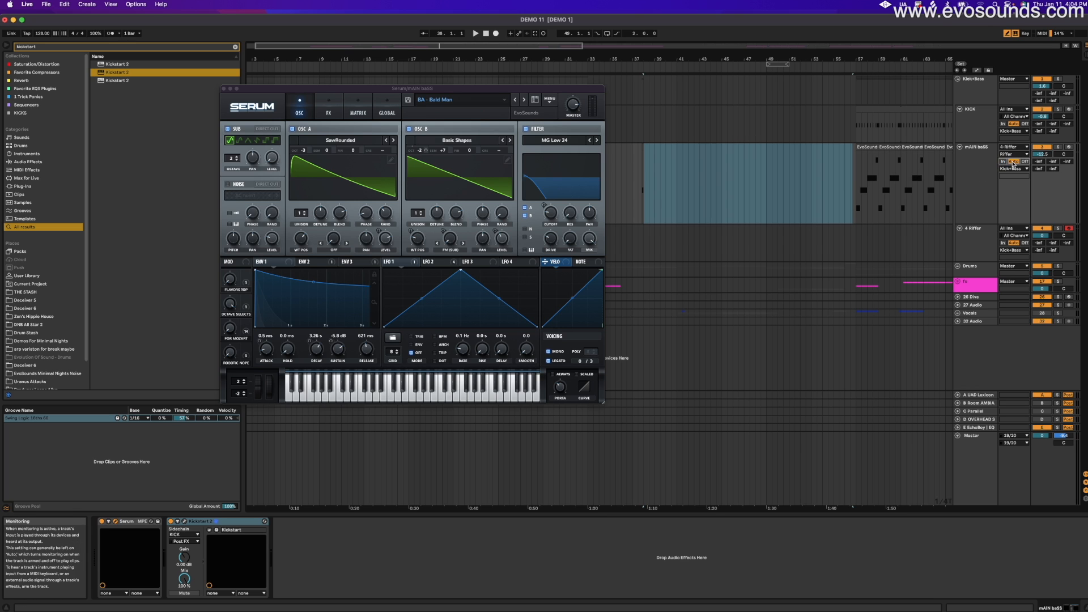
{"action": "left_click", "coordinate": [1012, 147]}
{"action": "left_click", "coordinate": [1049, 151]}
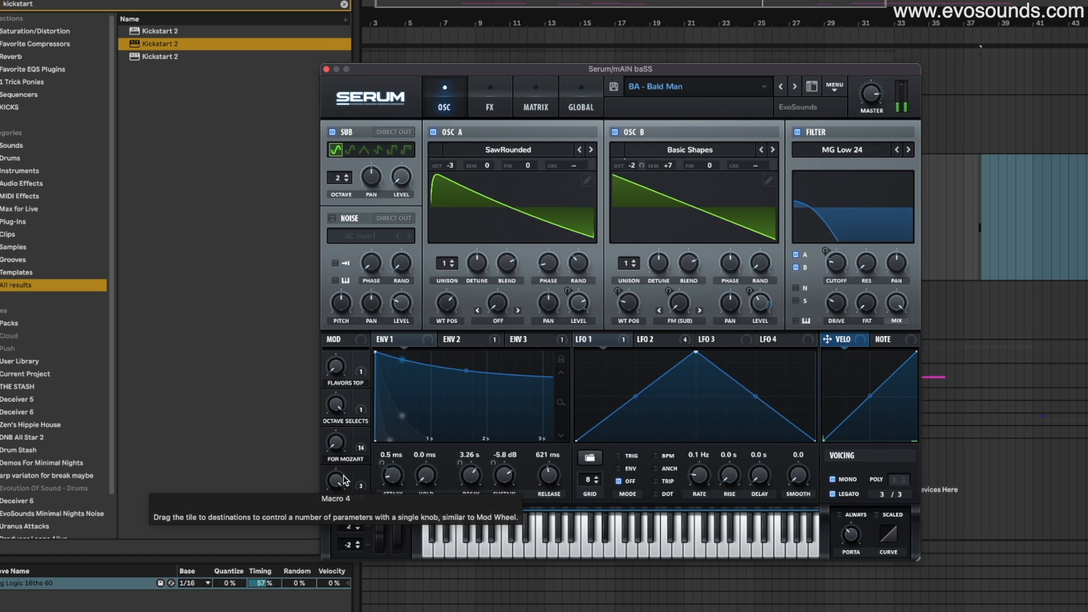
- Sweep the For Mozart macro of the BA - Bald Man preset up and back down to shape the bass sound
{"action": "left_click_drag", "start_coordinate": [340, 445], "coordinate": [353, 424]}
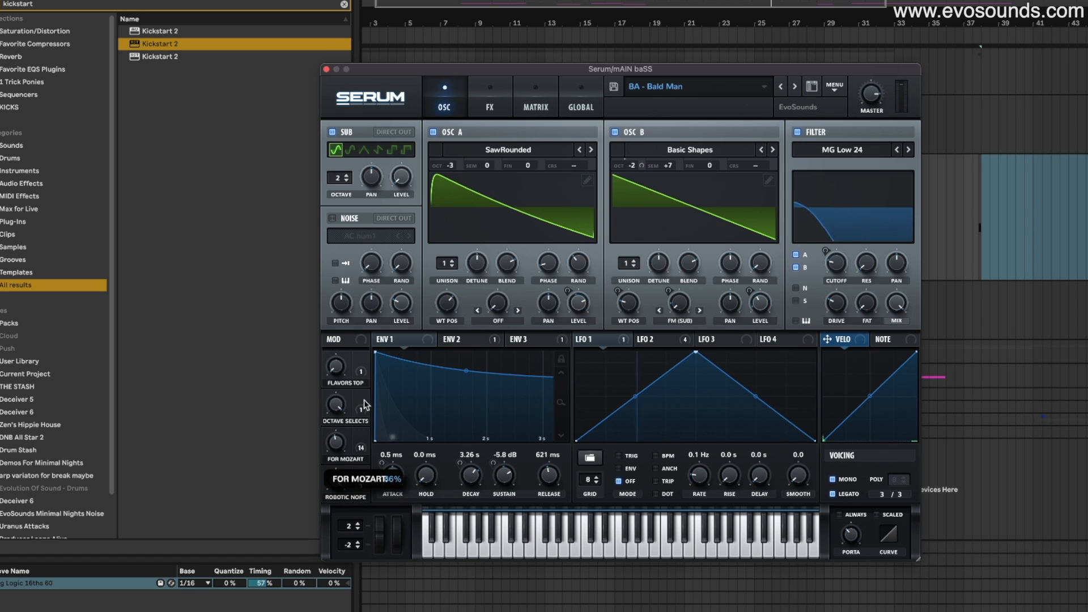
{"action": "left_click_drag", "start_coordinate": [370, 391], "coordinate": [357, 486]}
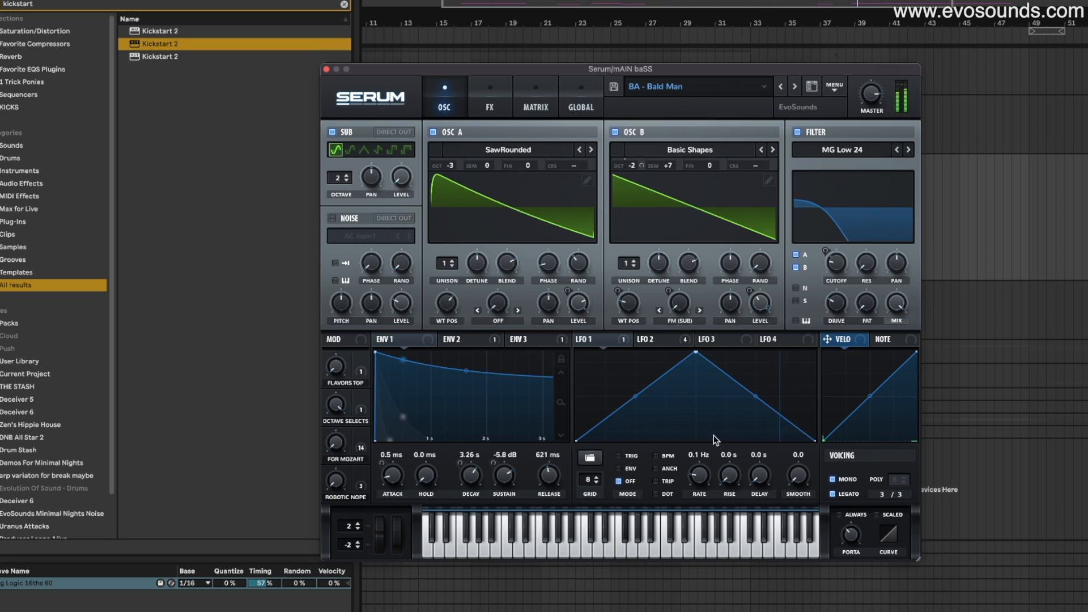
{"action": "right_click", "coordinate": [368, 436]}
{"action": "left_click", "coordinate": [337, 466]}
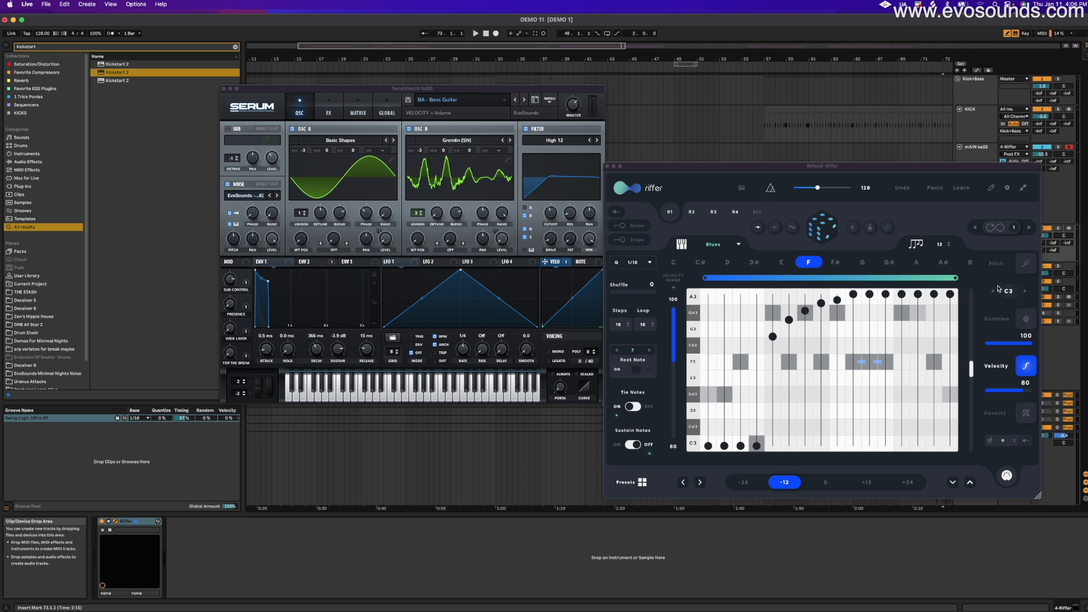
- Return the Riffer grid to pitch editing and show the KICK track's devices and its clips in the arrangement
{"action": "left_click", "coordinate": [1026, 265]}
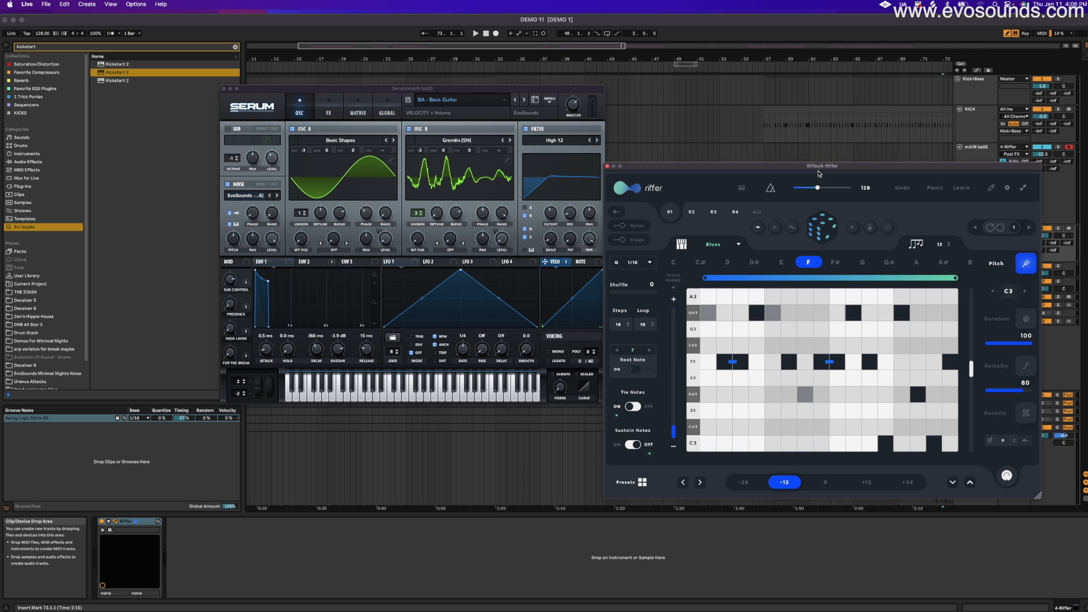
{"action": "left_click", "coordinate": [985, 128]}
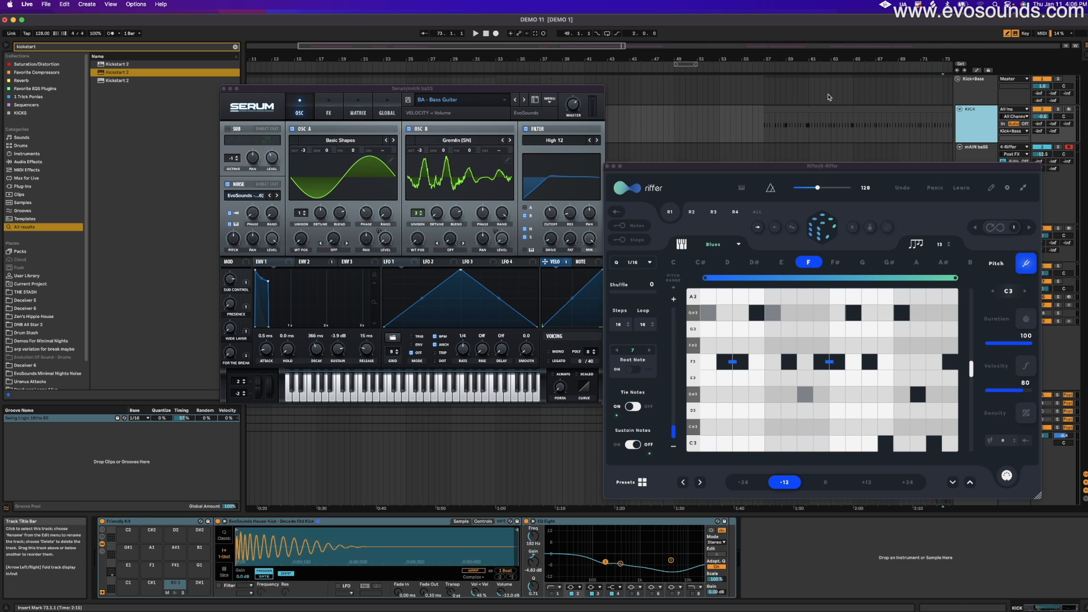
{"action": "left_click", "coordinate": [288, 523]}
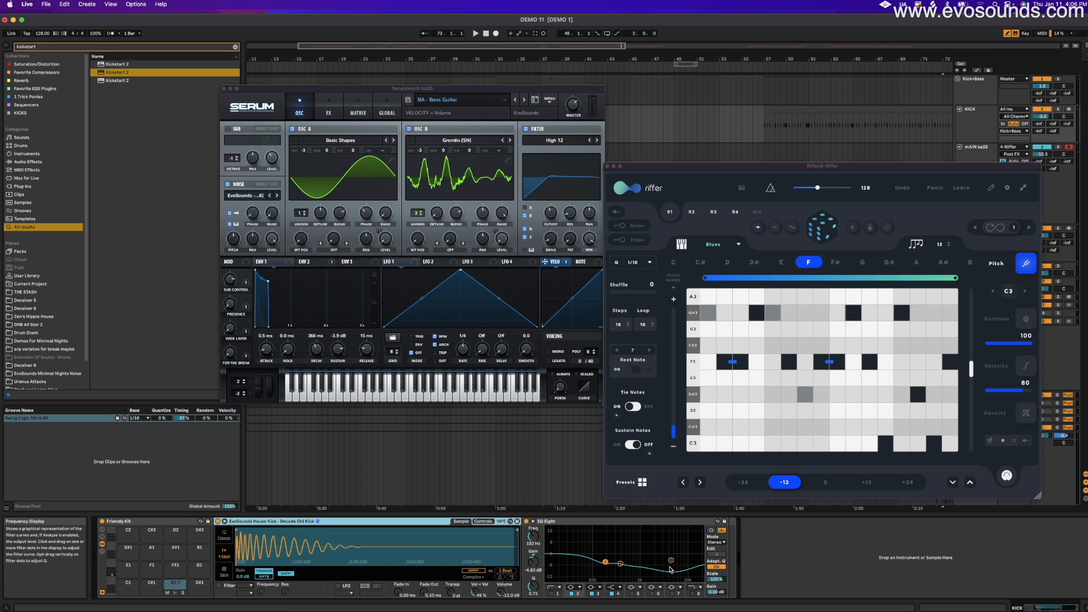
{"action": "left_click_drag", "start_coordinate": [568, 50], "coordinate": [575, 38]}
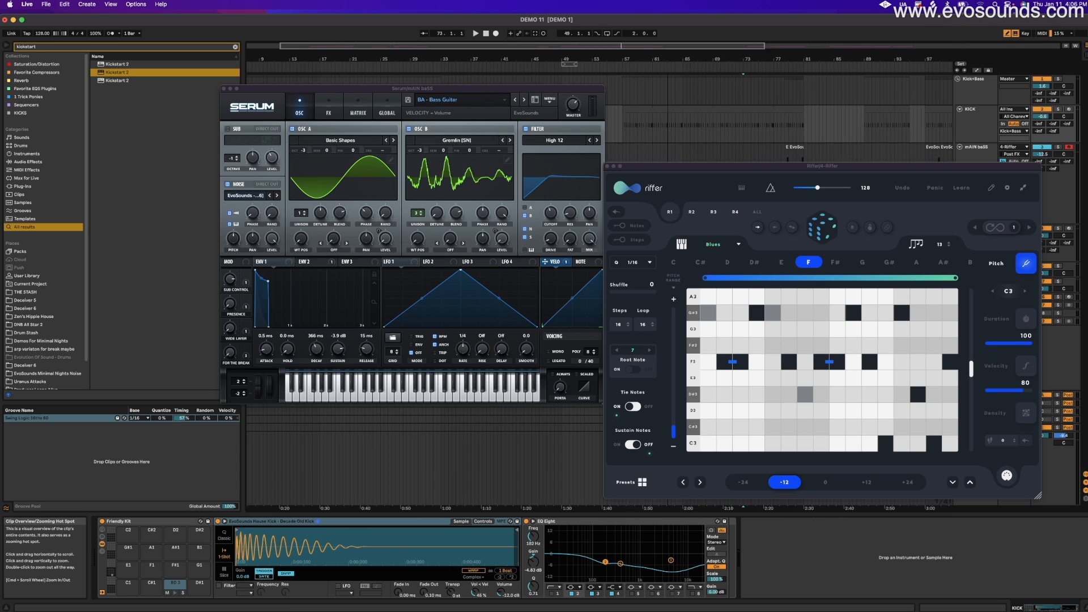
- Set the mAIN baSS track's MIDI input channel to Riffer and randomize the riff for the BA - Bass Guitar preset
{"action": "left_click", "coordinate": [809, 239]}
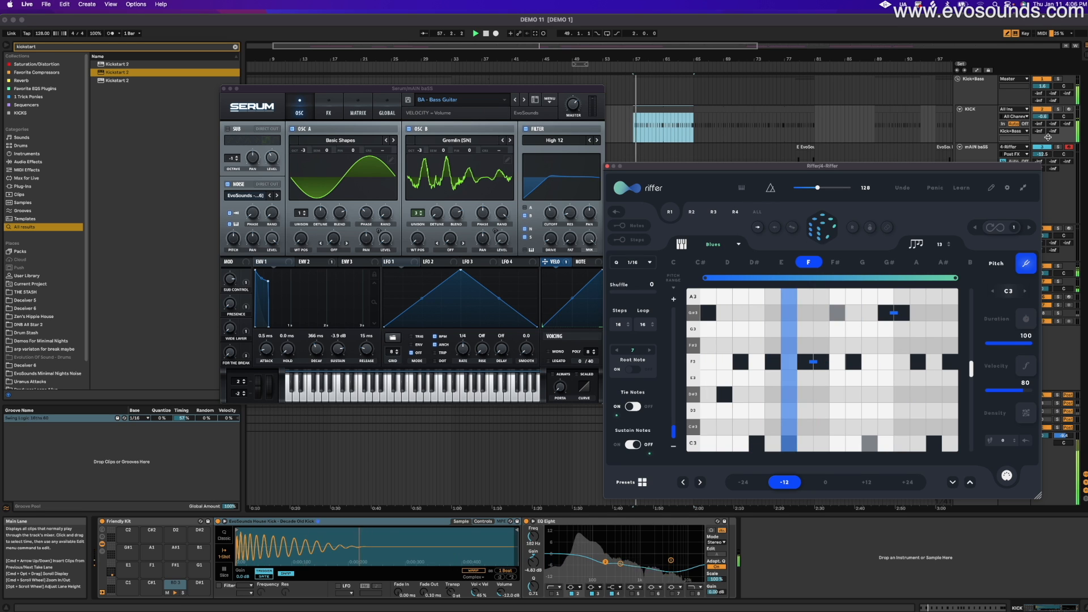
{"action": "left_click", "coordinate": [1013, 153]}
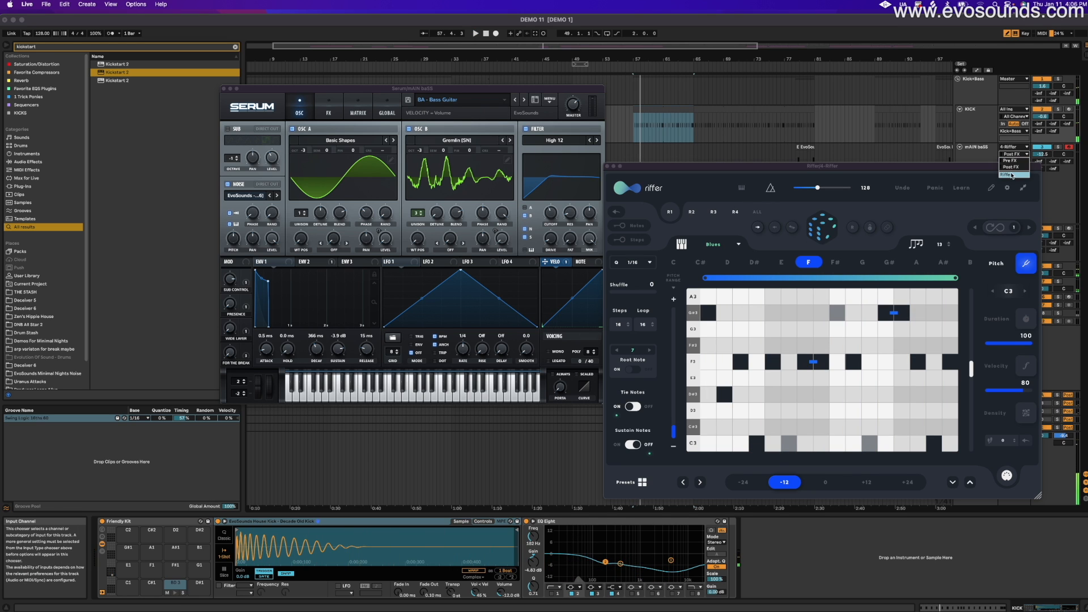
{"action": "left_click", "coordinate": [833, 224]}
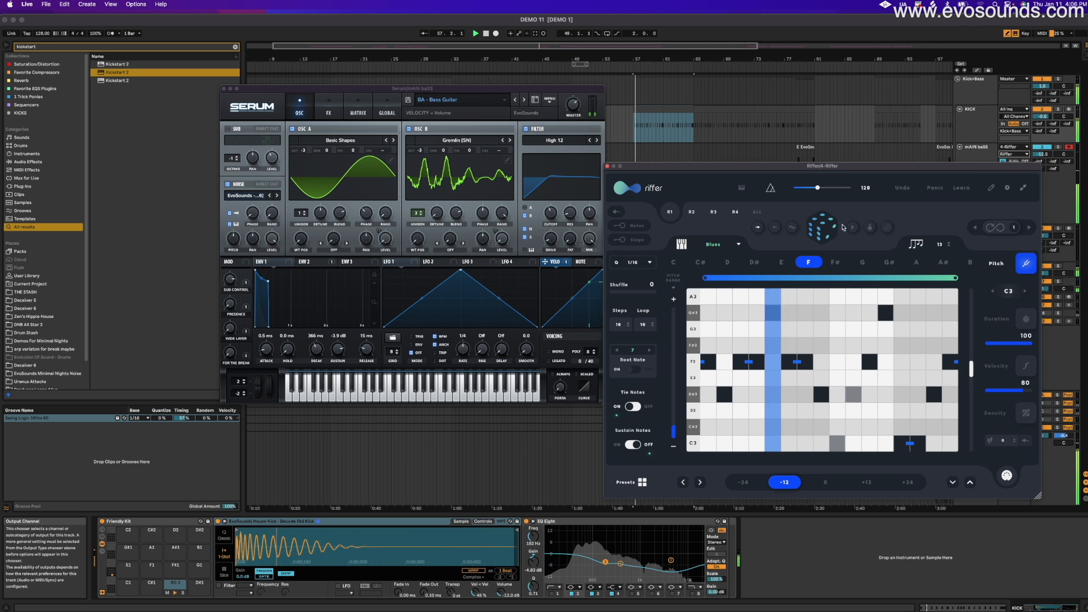
- Set the riff's shuffle to 48 and randomize the pattern with the root note at D
{"action": "left_click_drag", "start_coordinate": [636, 285], "coordinate": [634, 301]}
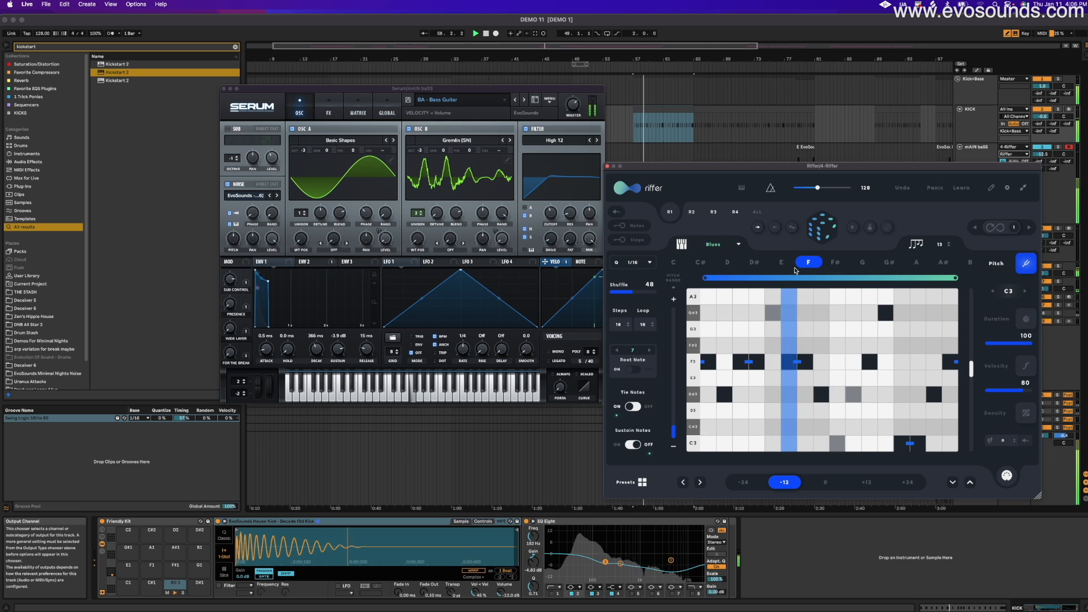
{"action": "left_click", "coordinate": [826, 233]}
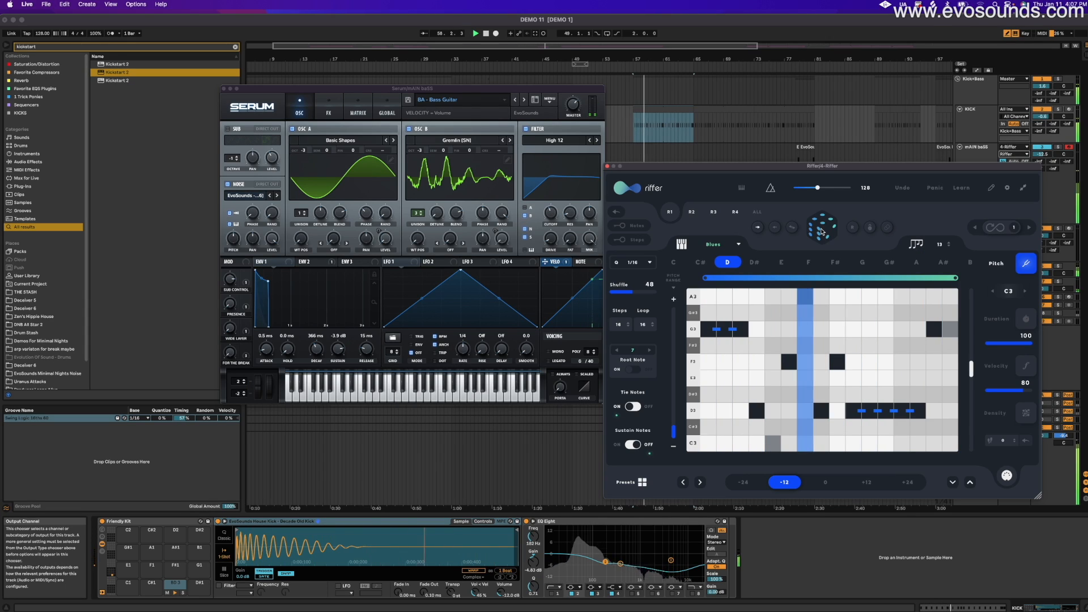
- Randomize the riff several times and audition the patterns with the BA - Chordy preset
{"action": "left_click", "coordinate": [821, 230]}
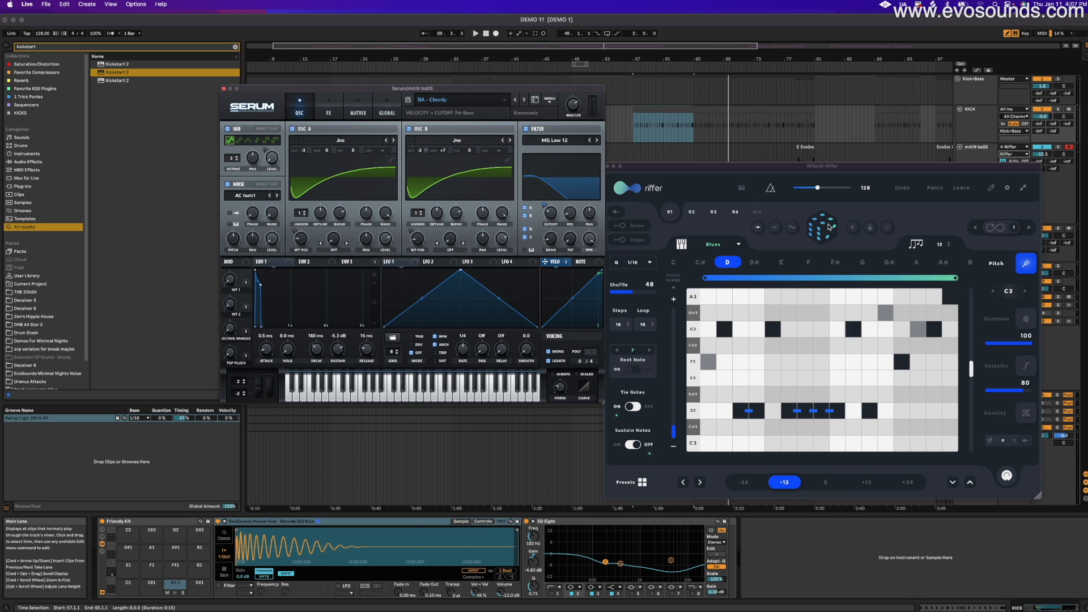
{"action": "left_click", "coordinate": [829, 227]}
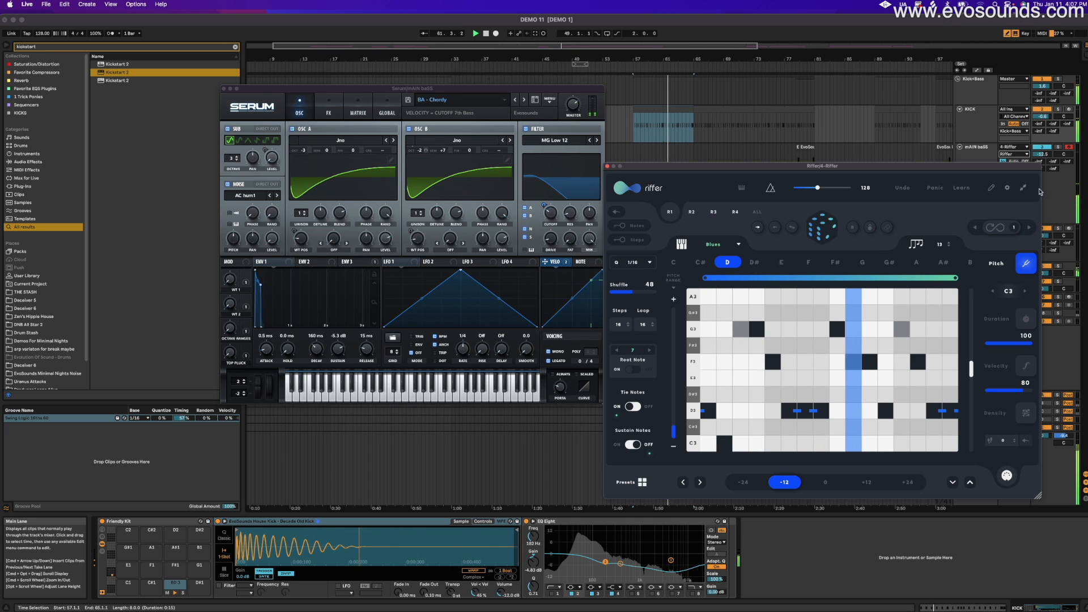
{"action": "left_click", "coordinate": [823, 231]}
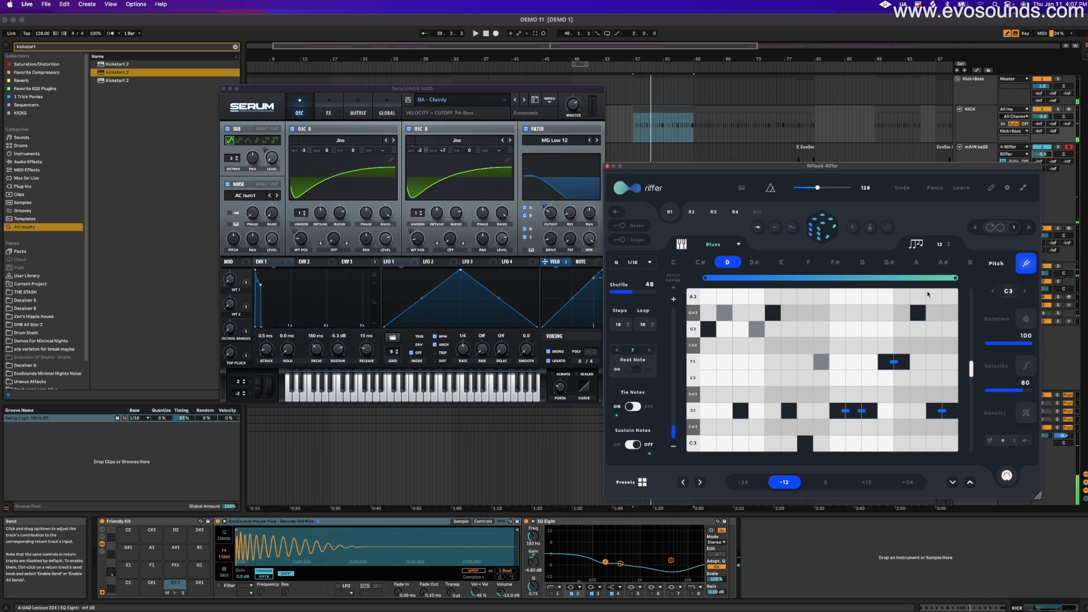
- Switch the Riffer grid to velocity editing, lower most step velocities, and raise selected steps as accents during playback
{"action": "left_click", "coordinate": [1025, 372]}
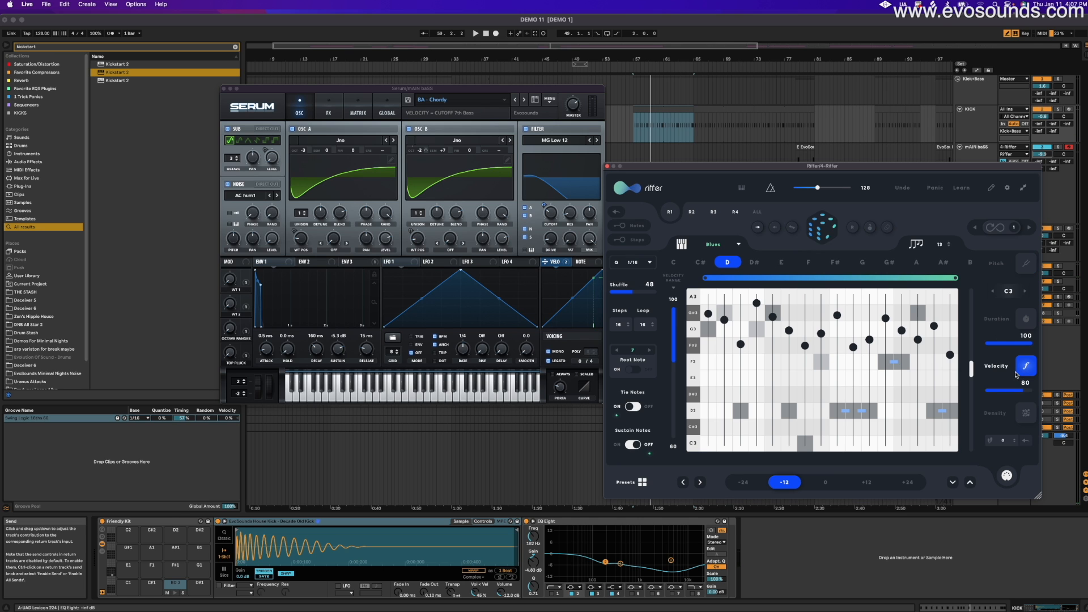
{"action": "key", "text": "space"}
{"action": "left_click_drag", "start_coordinate": [955, 386], "coordinate": [917, 309]}
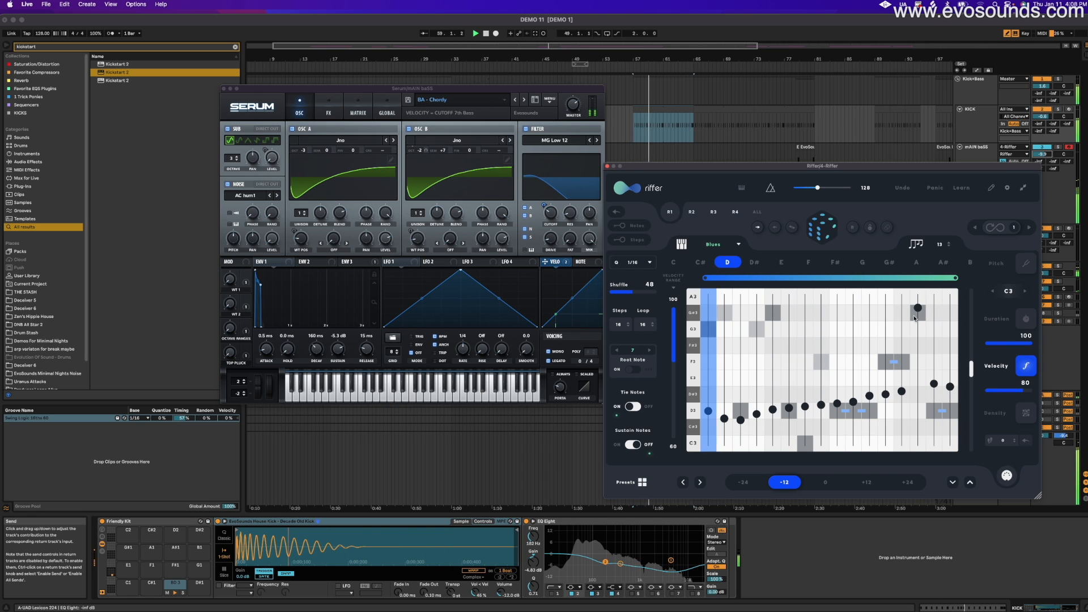
{"action": "left_click", "coordinate": [773, 316]}
{"action": "left_click", "coordinate": [854, 312]}
{"action": "left_click", "coordinate": [837, 306]}
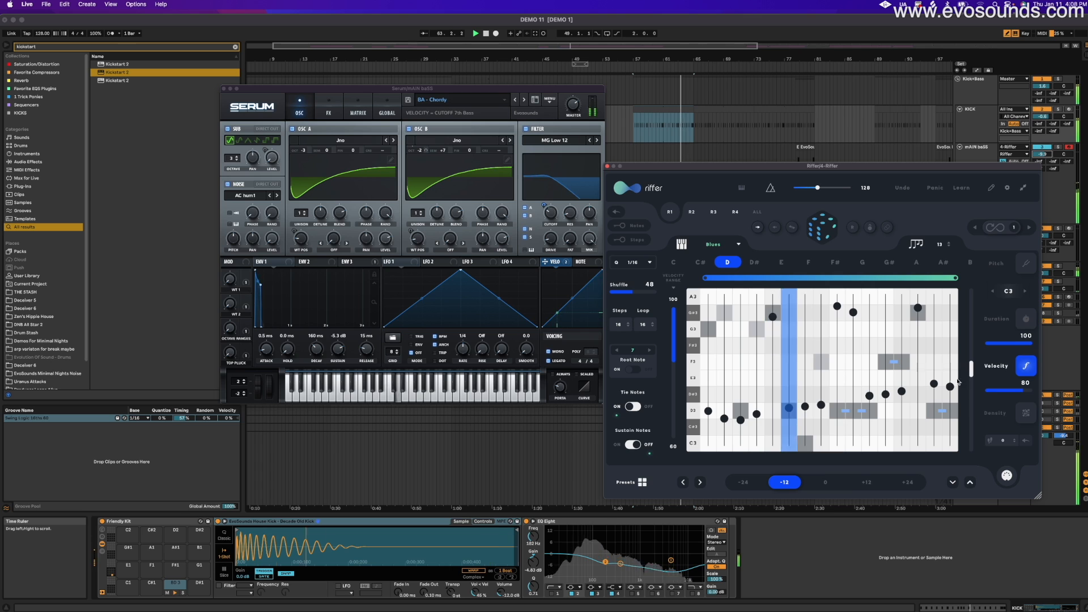
- Set the riff's overall velocity to 100 and audition it over the kick
{"action": "left_click_drag", "start_coordinate": [1024, 390], "coordinate": [1037, 390]}
{"action": "key", "text": "space"}
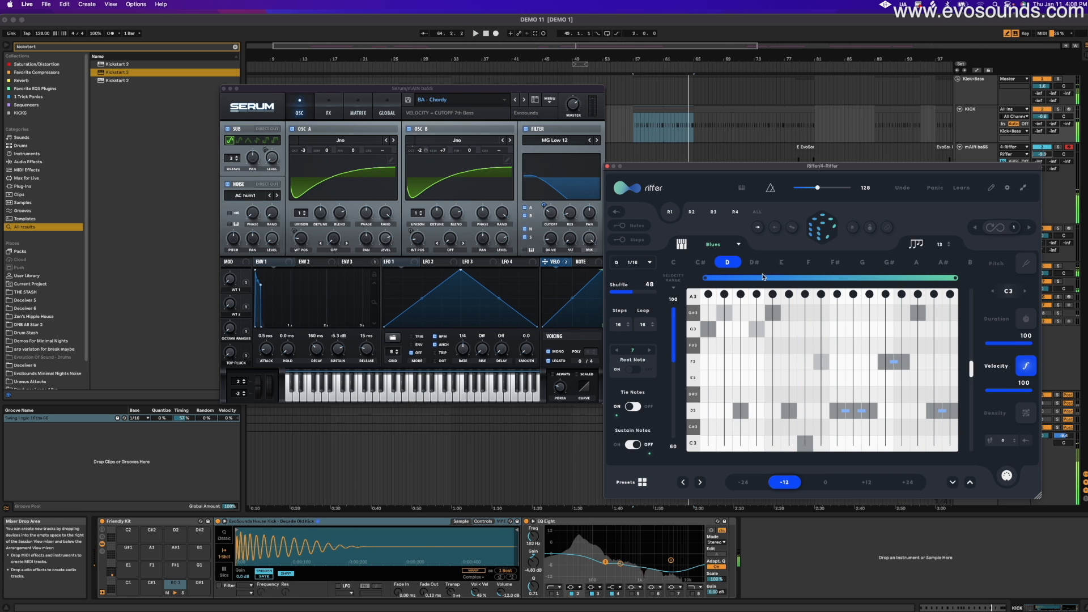
{"action": "key", "text": "space"}
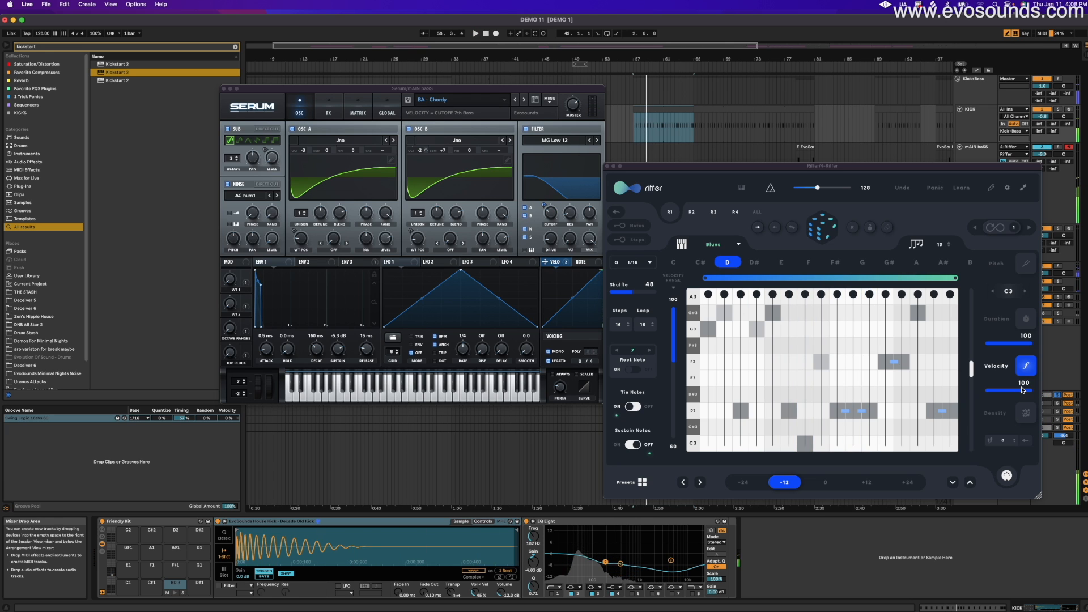
- Load the BA - Classic Buttah preset, raise the mAIN baSS track's volume slightly, and randomize the riff until its root note is F
{"action": "left_click", "coordinate": [523, 101]}
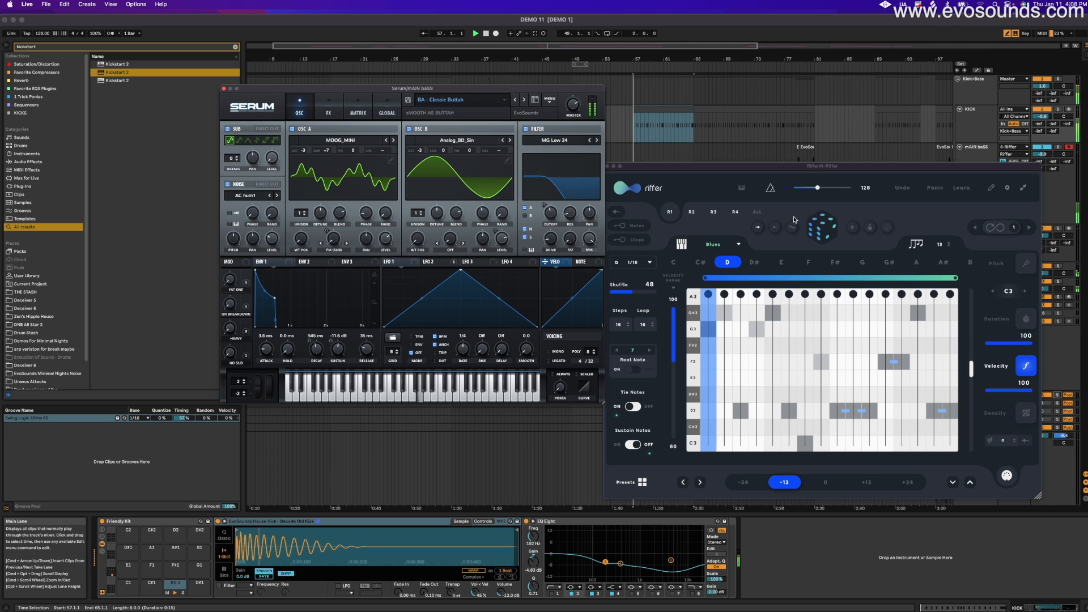
{"action": "left_click", "coordinate": [822, 227]}
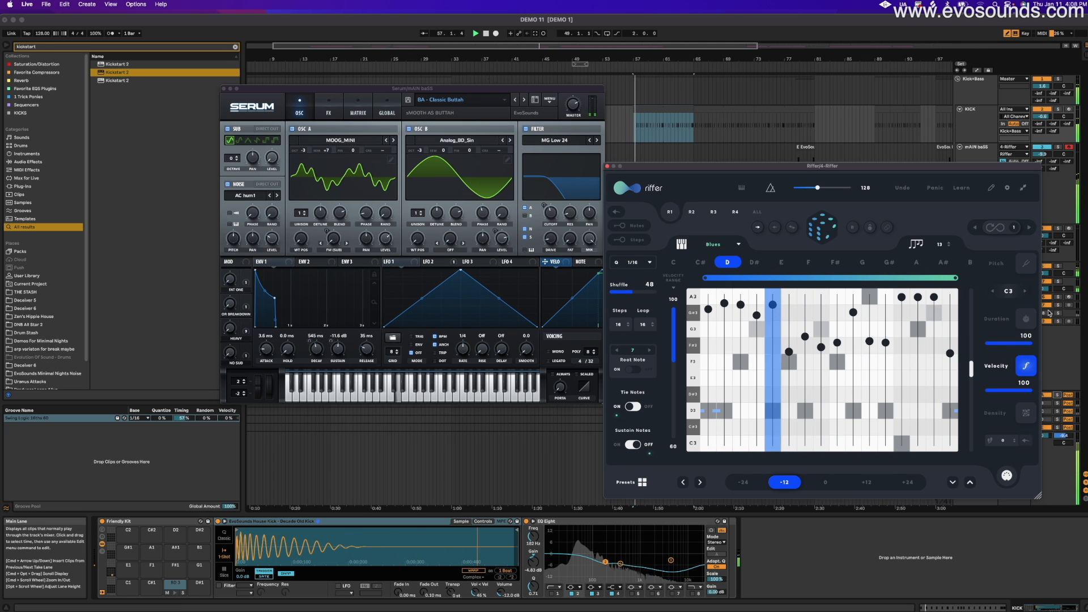
{"action": "left_click", "coordinate": [230, 280]}
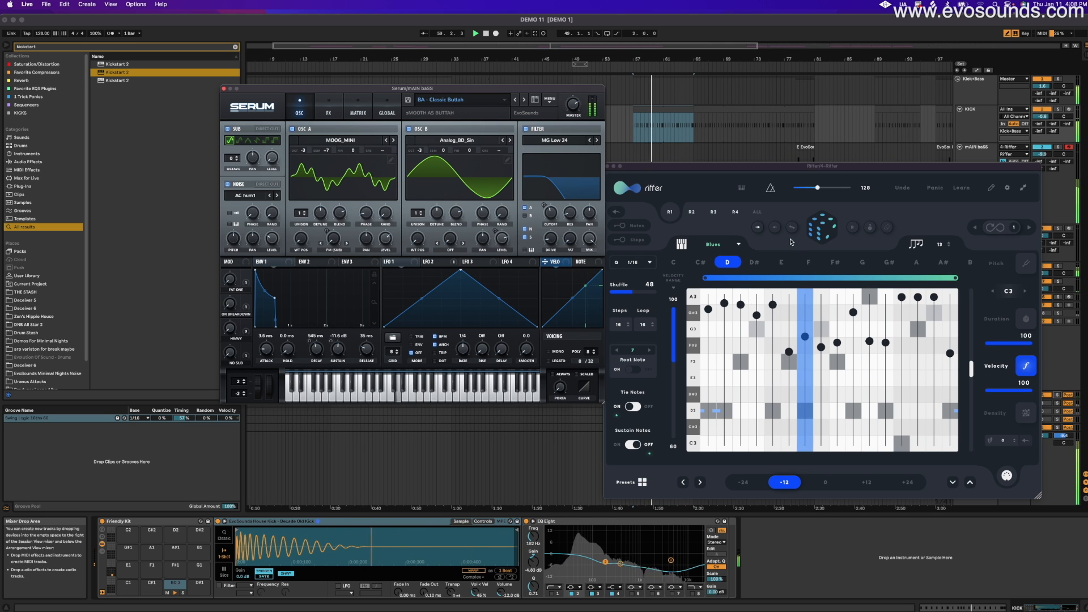
{"action": "left_click_drag", "start_coordinate": [1042, 155], "coordinate": [1042, 147]}
{"action": "left_click", "coordinate": [821, 228]}
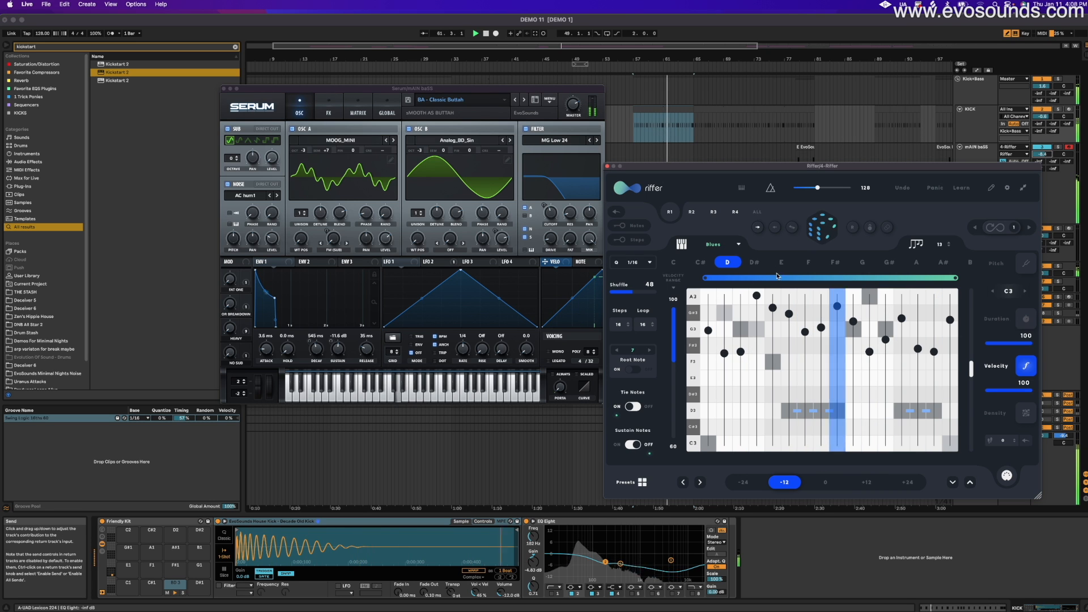
{"action": "left_click", "coordinate": [832, 231]}
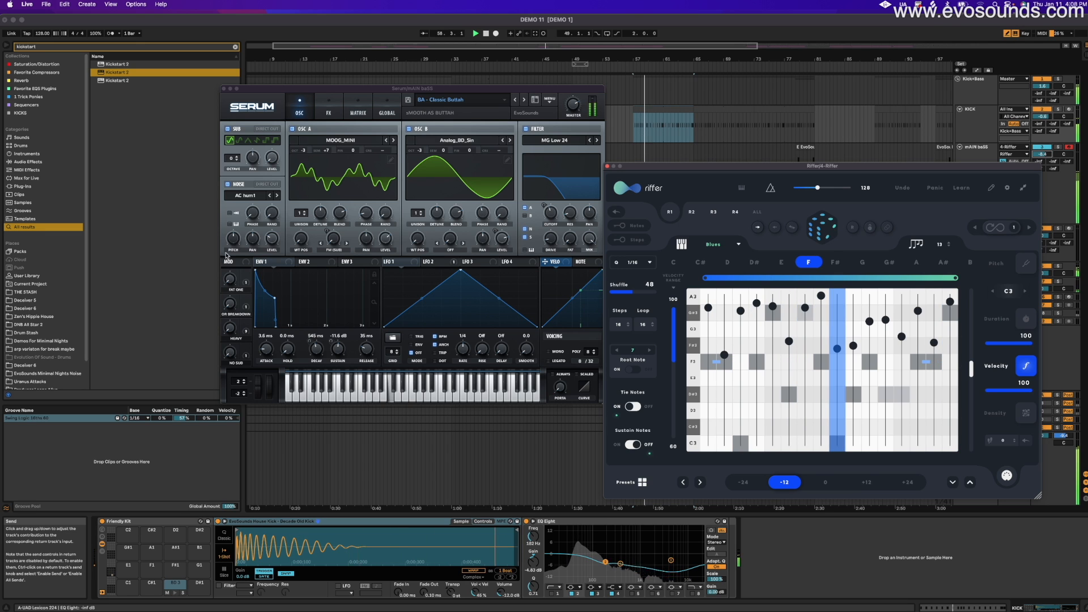
- Sweep the Heavy, Fat One and No Sub macros of the BA - Classic Buttah preset during playback
{"action": "left_click_drag", "start_coordinate": [229, 328], "coordinate": [258, 288]}
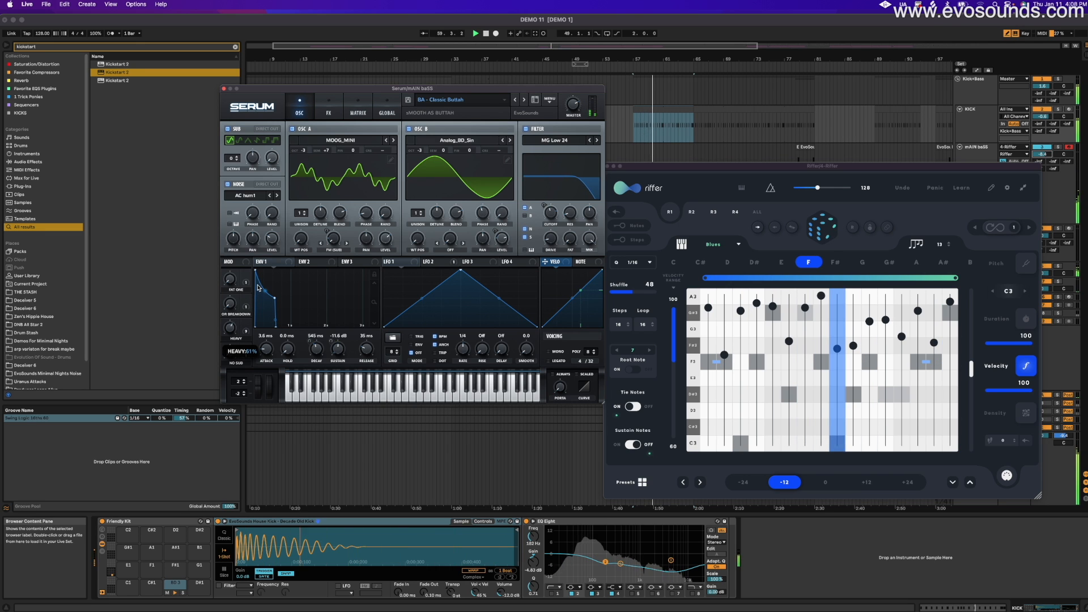
{"action": "left_click_drag", "start_coordinate": [231, 284], "coordinate": [241, 262]}
{"action": "left_click_drag", "start_coordinate": [230, 354], "coordinate": [256, 275]}
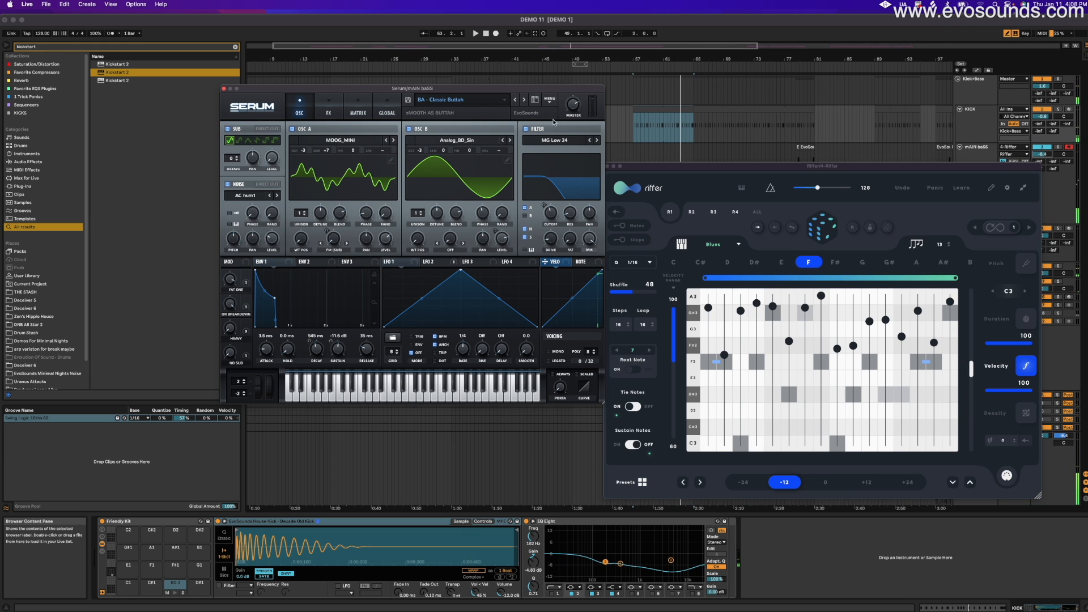
- Load the BA - Clavicles preset and sweep the riff's velocity down to 0 and back up to 60
{"action": "left_click", "coordinate": [526, 100]}
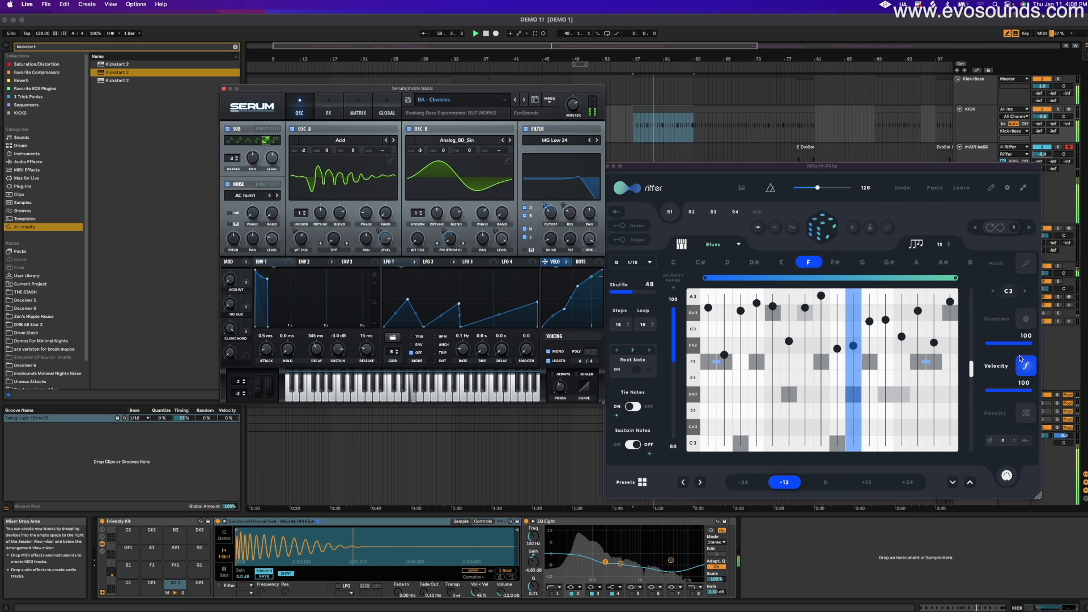
{"action": "left_click", "coordinate": [1008, 399]}
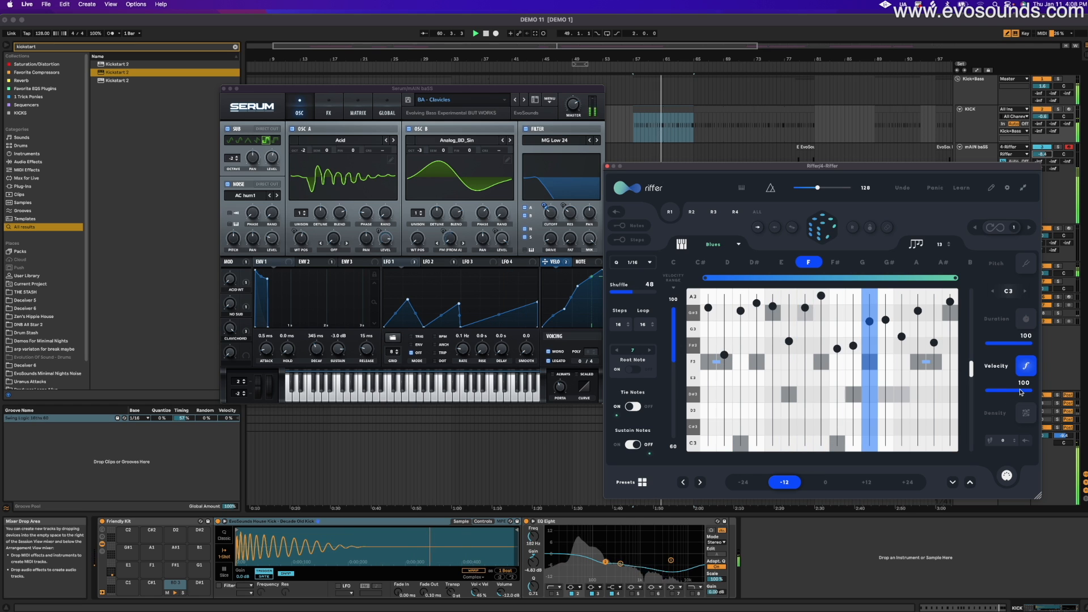
{"action": "left_click_drag", "start_coordinate": [1008, 396], "coordinate": [984, 396]}
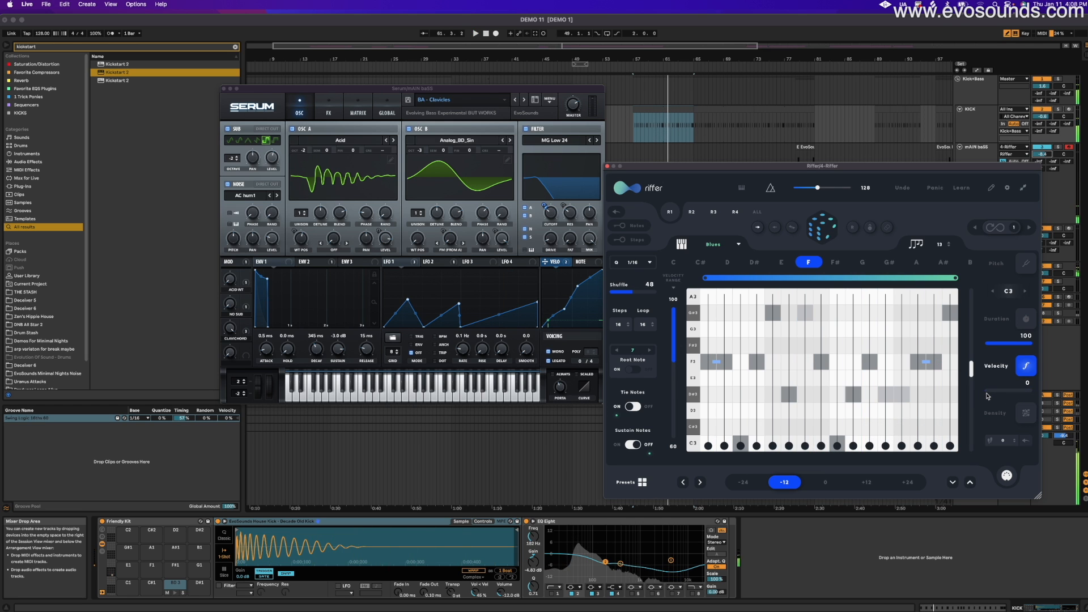
{"action": "mouse_move", "coordinate": [997, 398]}
{"action": "left_mouse_down"}
{"action": "mouse_move", "coordinate": [1019, 402]}
{"action": "mouse_move", "coordinate": [1023, 391]}
{"action": "mouse_move", "coordinate": [1008, 400]}
{"action": "mouse_move", "coordinate": [1017, 398]}
{"action": "left_mouse_up"}
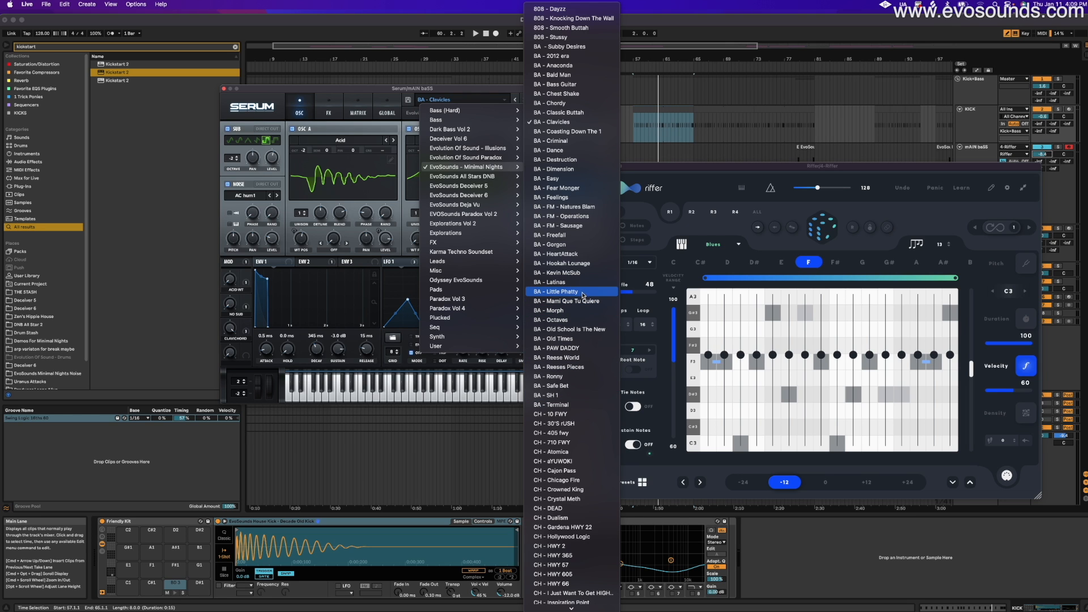
- Load the BA - Gorgon preset from EvoSounds - Minimal Nights and audition it with a newly randomized riff
{"action": "left_click", "coordinate": [587, 246]}
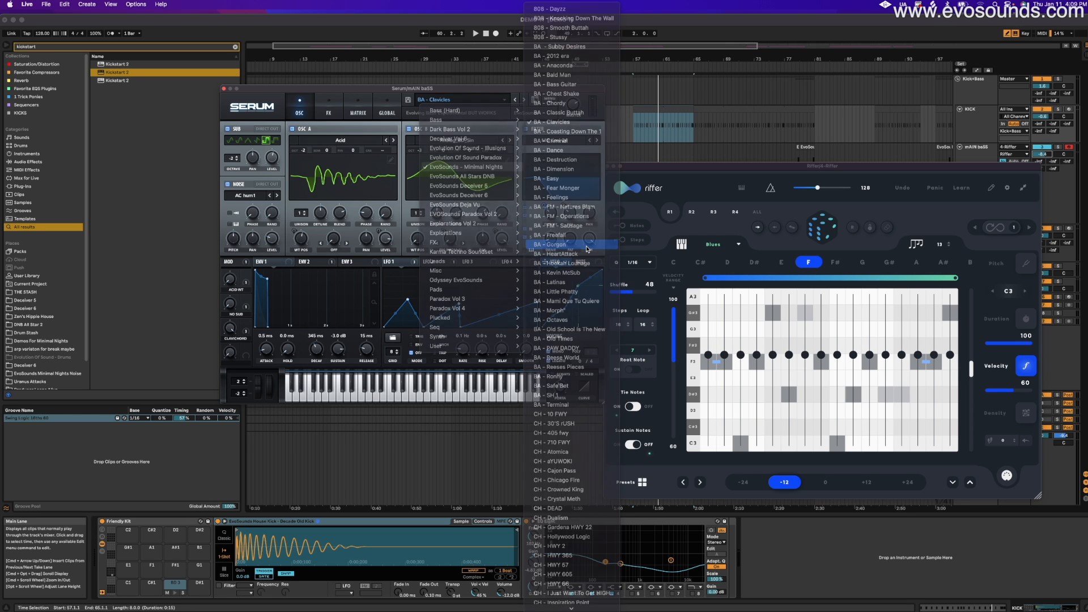
{"action": "left_click", "coordinate": [817, 235]}
{"action": "left_click", "coordinate": [820, 235]}
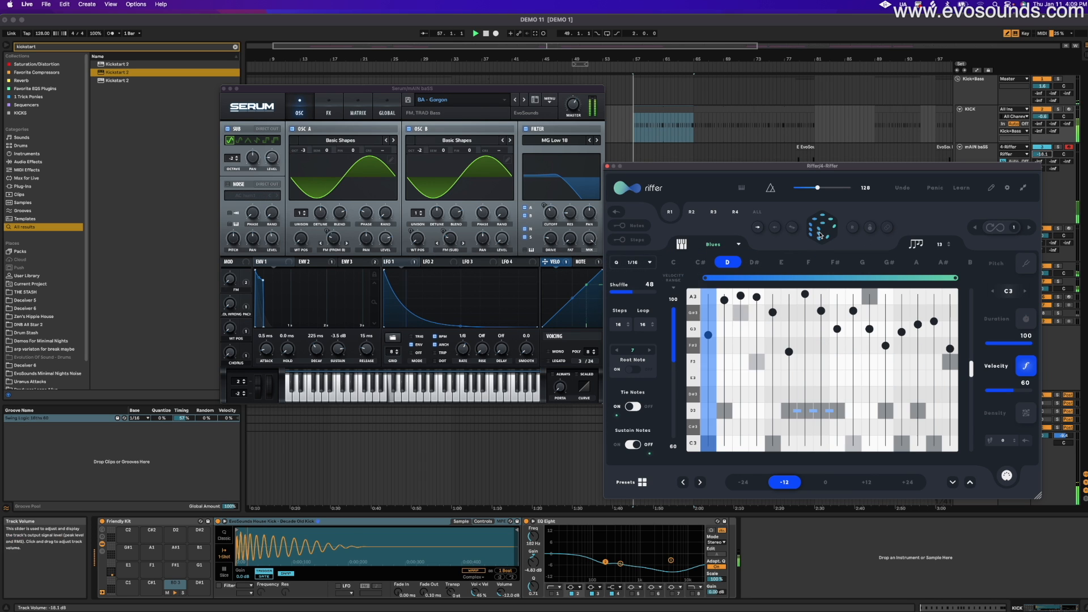
{"action": "key", "text": "space"}
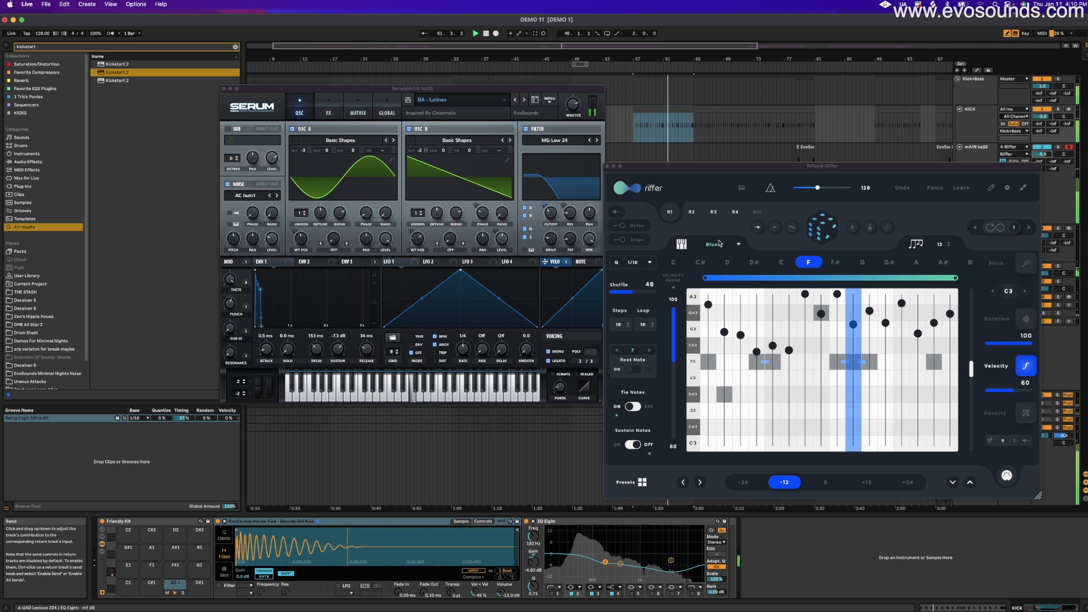
- Randomize the riff to a C root and advance through the bass presets to BA - Old School Is The New
{"action": "left_click", "coordinate": [829, 227]}
{"action": "left_click", "coordinate": [828, 228]}
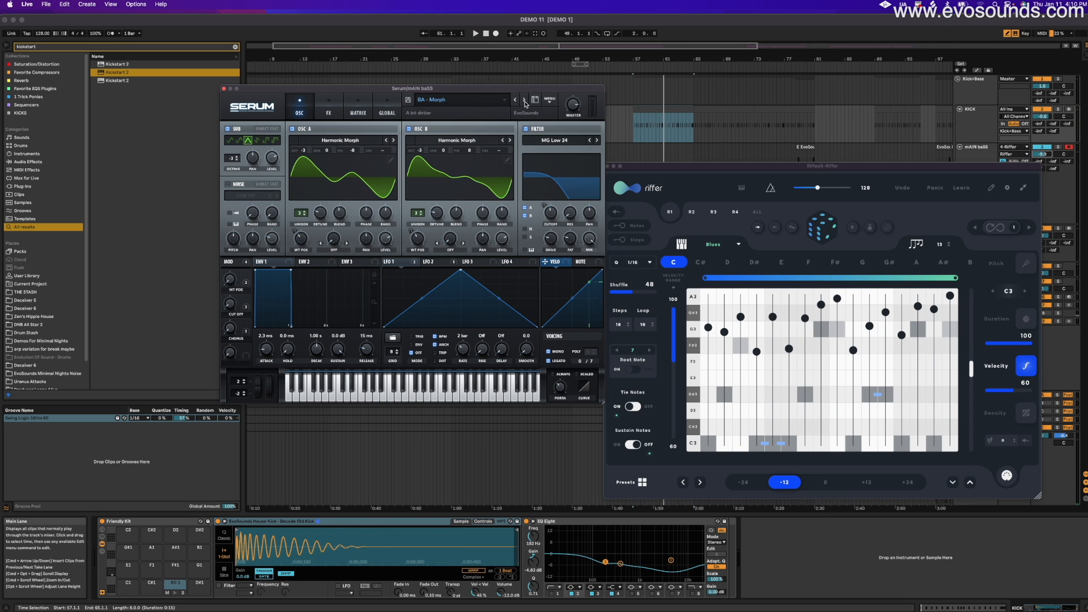
{"action": "left_click", "coordinate": [524, 100]}
{"action": "left_click", "coordinate": [525, 101]}
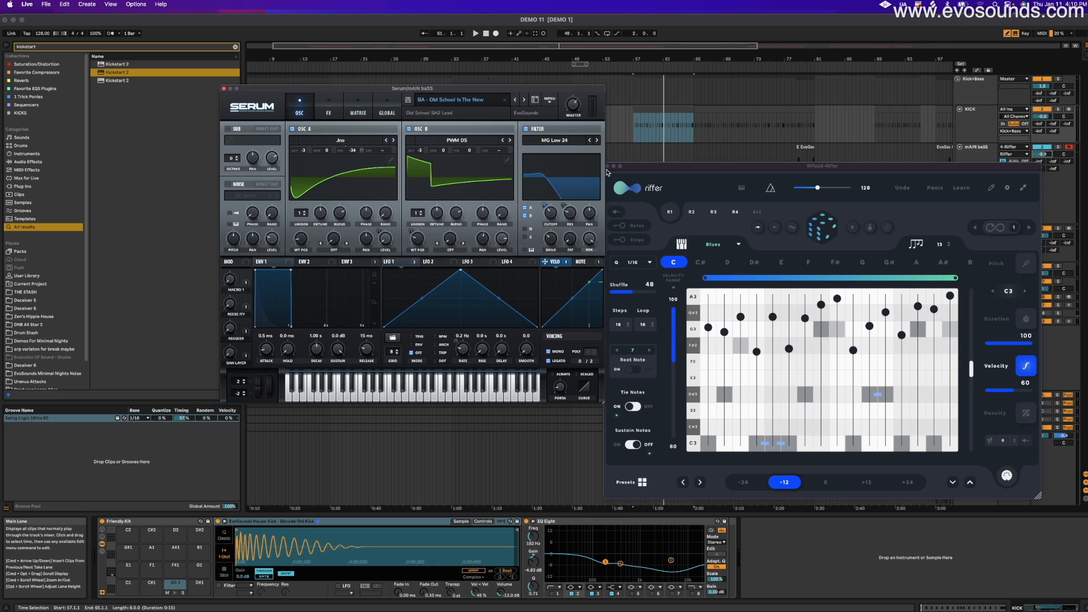
- Close the Riffer window and set the mAIN baSS track's MIDI input to All Ins and All Channels
{"action": "left_click", "coordinate": [608, 166]}
{"action": "left_click", "coordinate": [1003, 149]}
{"action": "left_click", "coordinate": [1003, 149]}
{"action": "left_click", "coordinate": [1012, 149]}
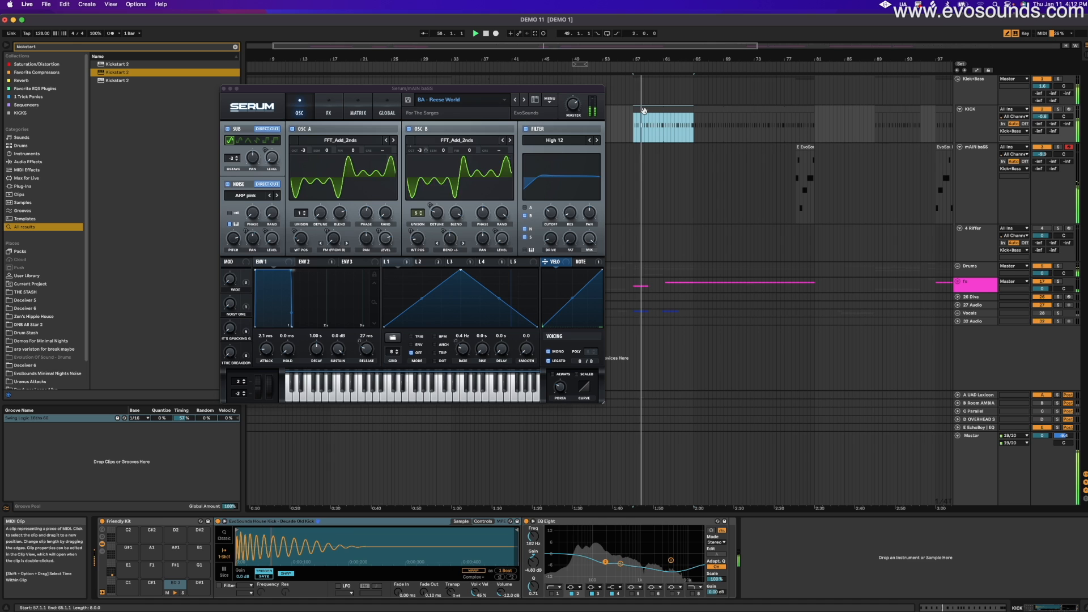
- Load the BA - Reeses Pieces preset and audition it over the kick
{"action": "left_click", "coordinate": [524, 99]}
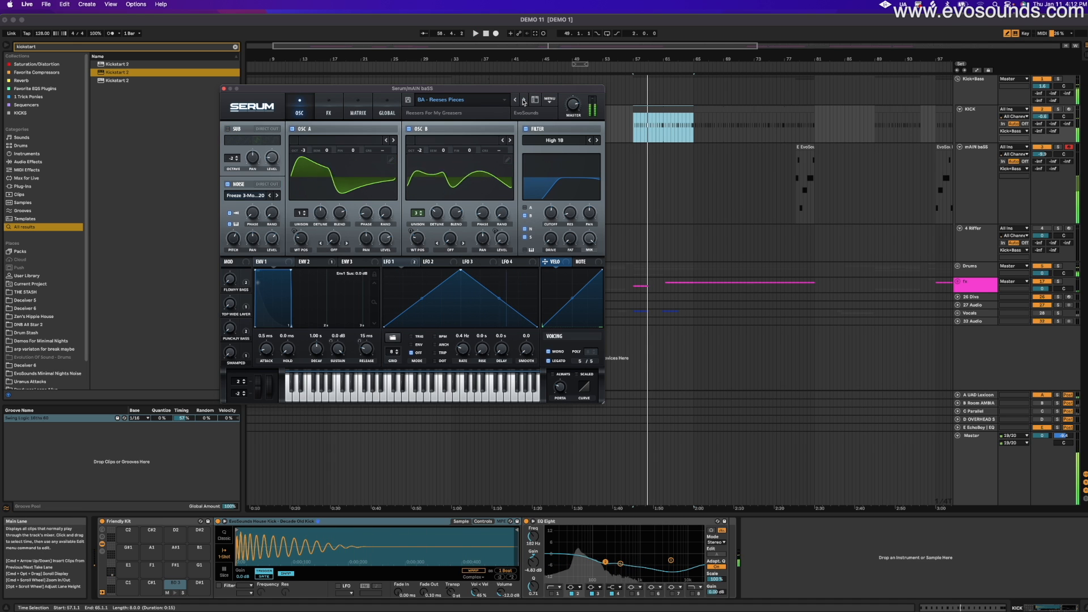
{"action": "key", "text": "space"}
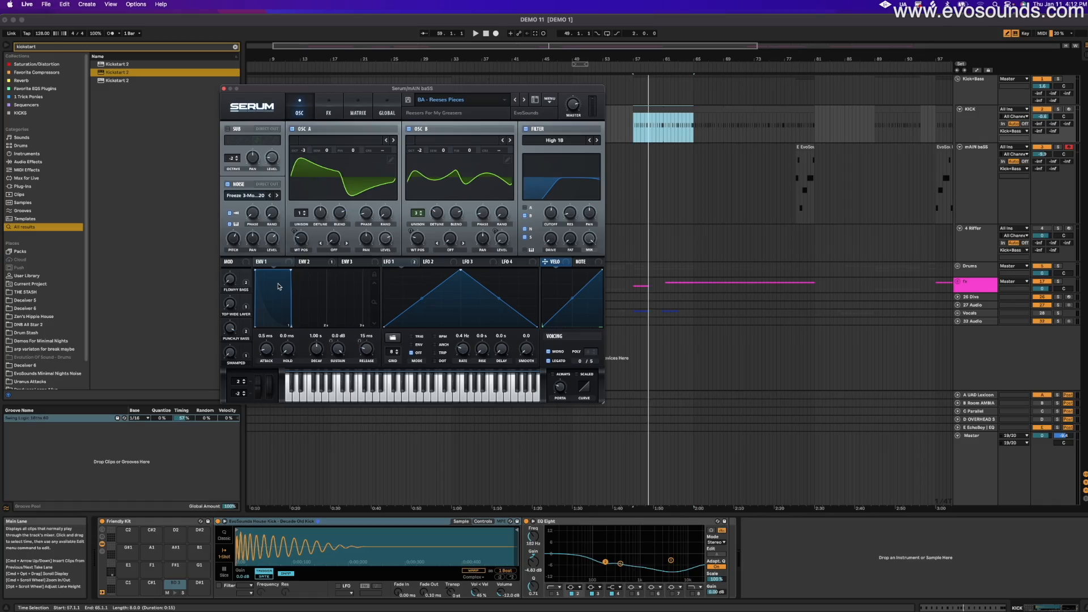
{"action": "key", "text": "space"}
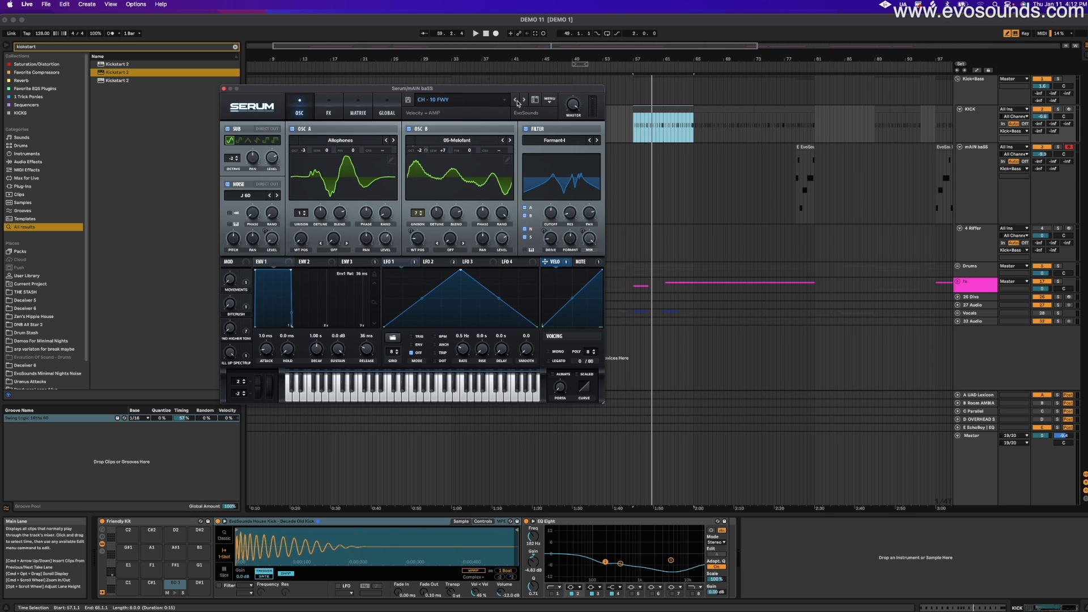
- Select the CH - 10 FWY preset from EvoSounds - Minimal Nights and move the Serum window further into the arrangement area
{"action": "left_click", "coordinate": [489, 102]}
{"action": "mouse_move", "coordinate": [498, 171]}
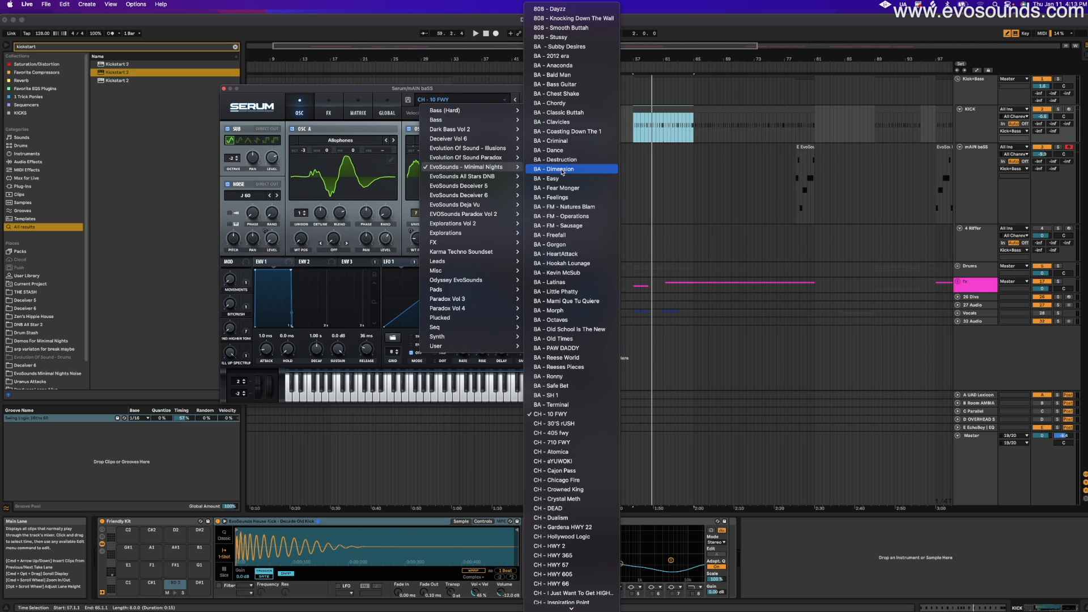
{"action": "scroll", "coordinate": [567, 170], "scroll_direction": "down", "scroll_amount": 10}
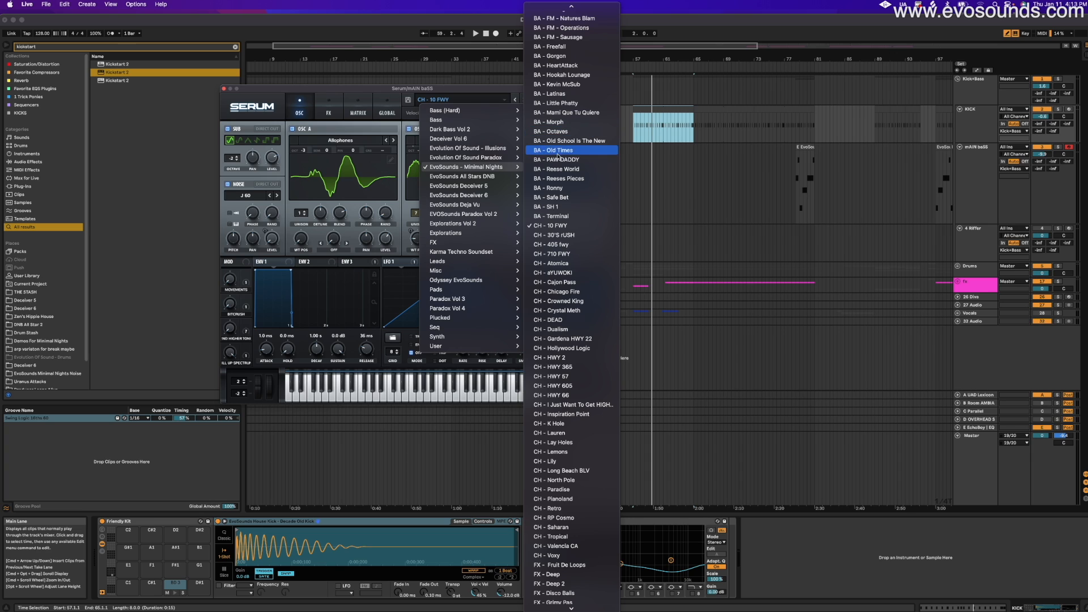
{"action": "left_click", "coordinate": [562, 228]}
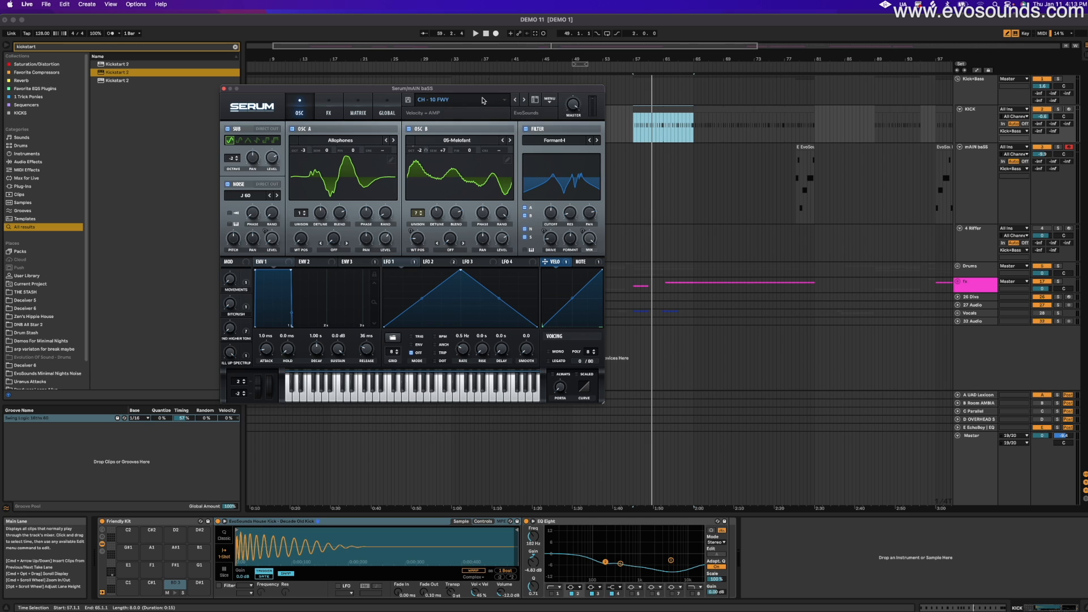
{"action": "left_click_drag", "start_coordinate": [485, 94], "coordinate": [573, 120]}
{"action": "key", "text": "space"}
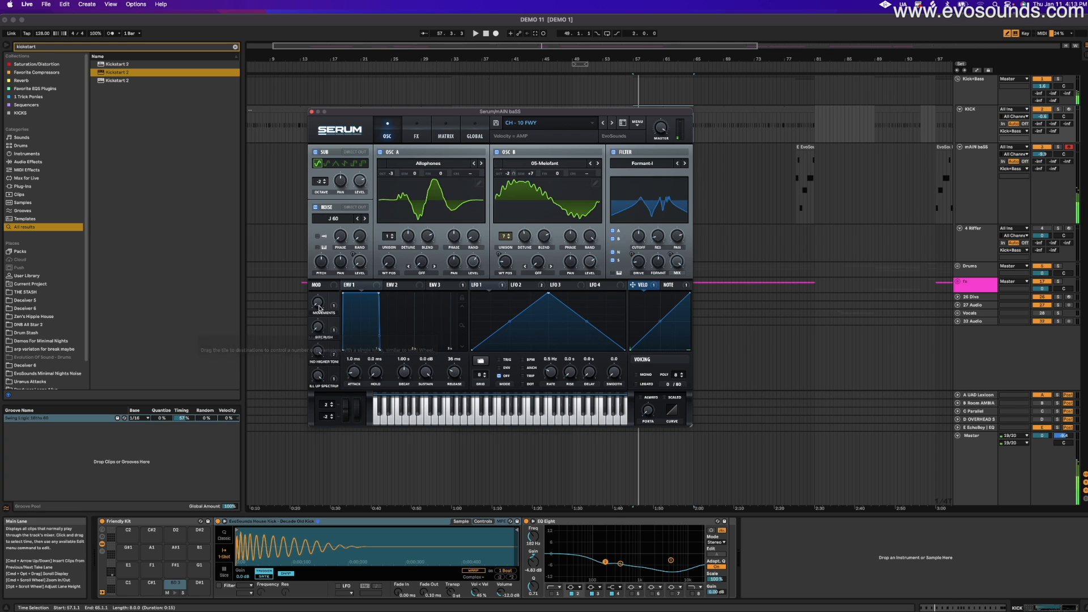
- Advance through the chord presets from CH - 30'S rUSH and CH - 710 FWY to CH - Atomica
{"action": "left_click", "coordinate": [612, 123]}
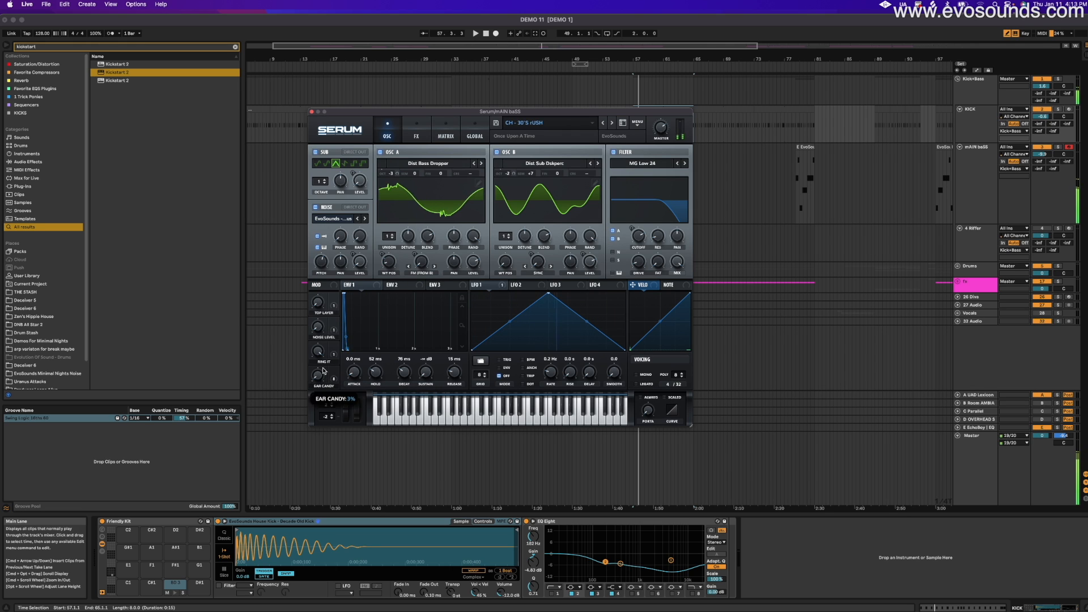
{"action": "left_click", "coordinate": [612, 122]}
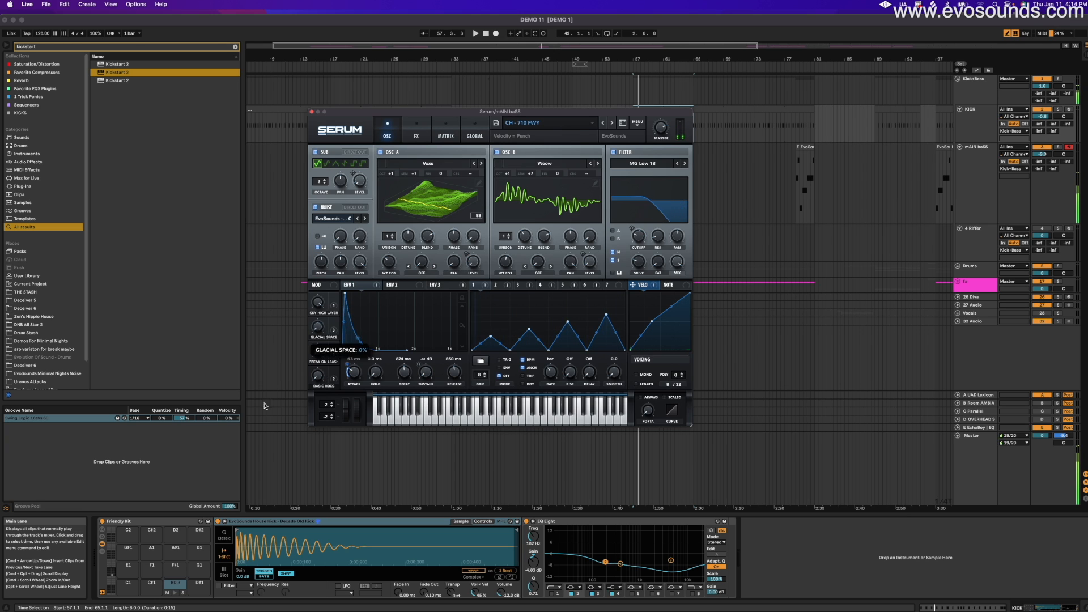
{"action": "left_click", "coordinate": [612, 123]}
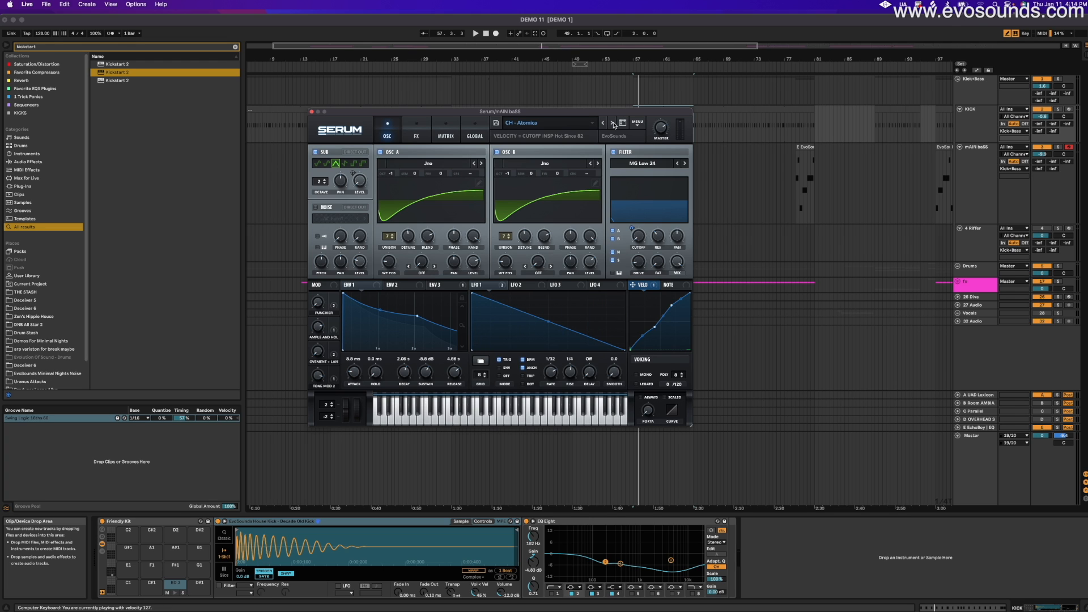
- Lower the mAIN baSS track volume to about -12.6 dB and audition CH - Atomica with live notes while adjusting its second macro
{"action": "key", "text": "a"}
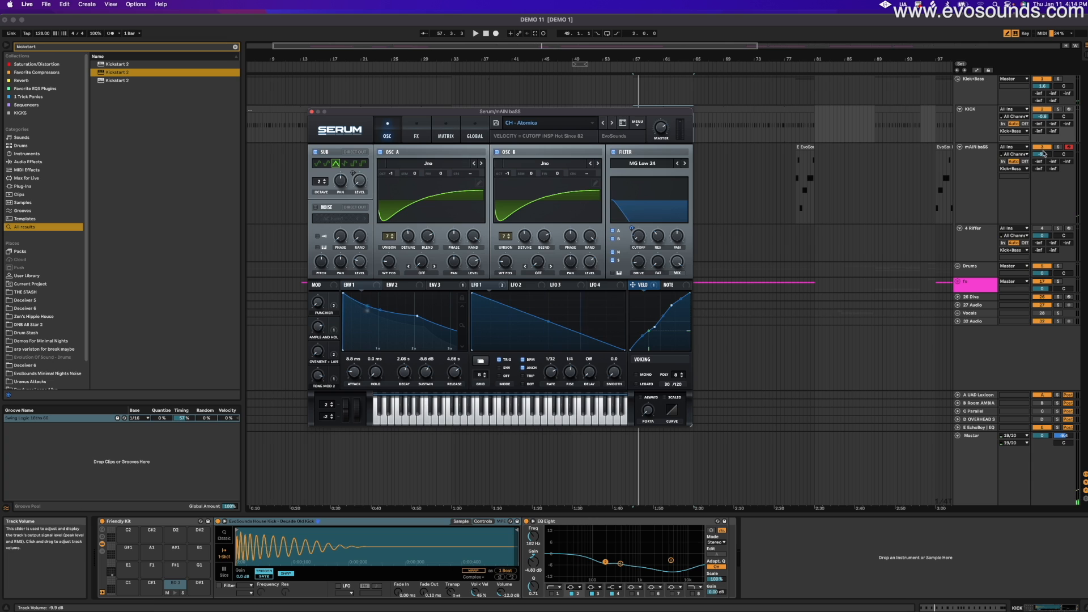
{"action": "left_click_drag", "start_coordinate": [1042, 153], "coordinate": [1043, 142]}
{"action": "key", "text": "a"}
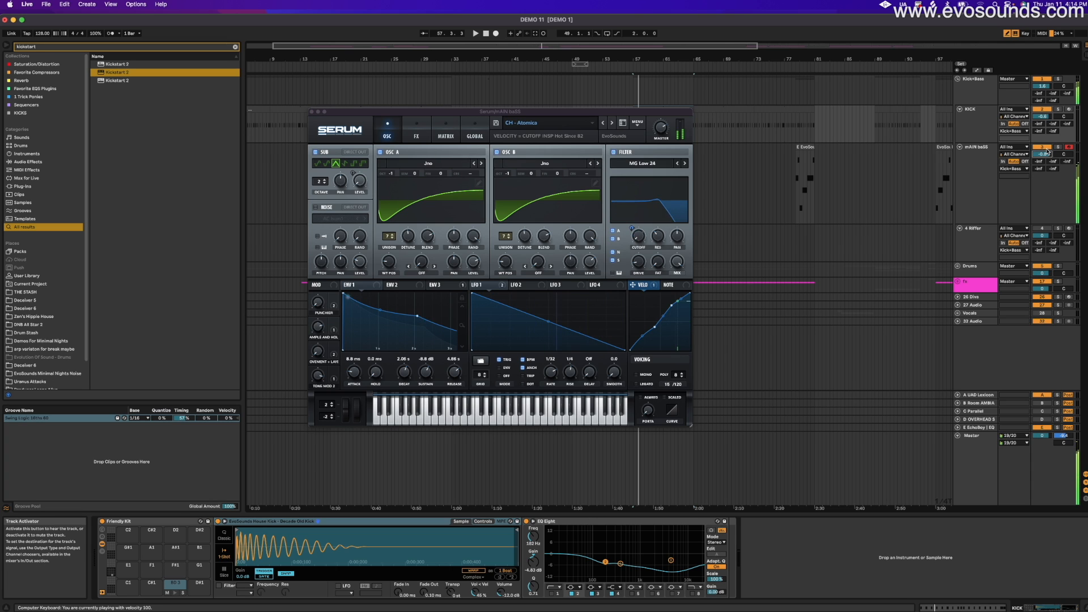
{"action": "left_click", "coordinate": [1048, 151]}
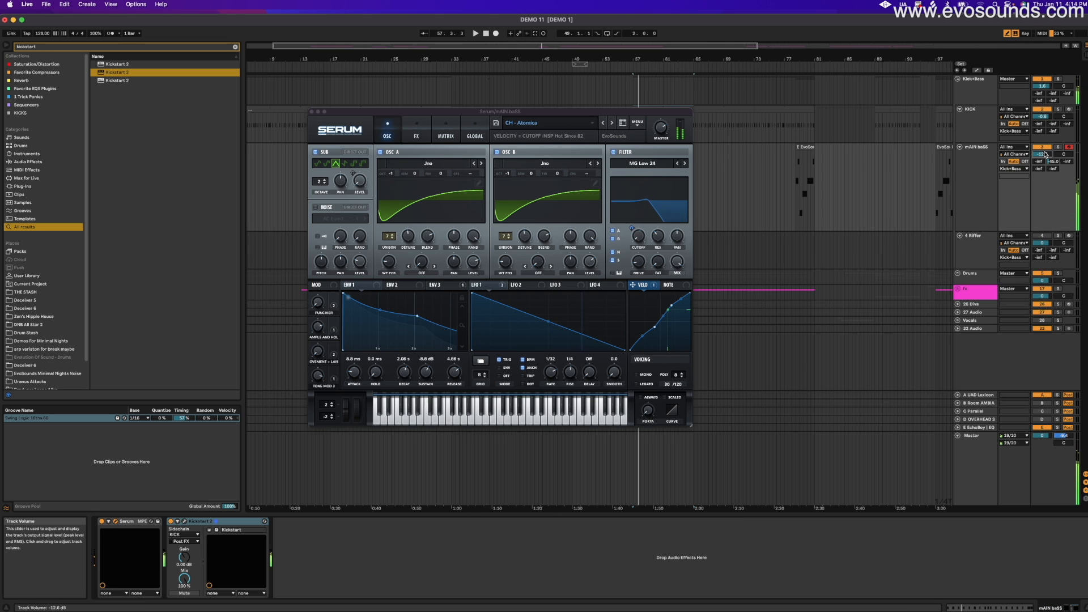
{"action": "mouse_move", "coordinate": [321, 330]}
{"action": "left_mouse_down"}
{"action": "mouse_move", "coordinate": [318, 392]}
{"action": "mouse_move", "coordinate": [337, 317]}
{"action": "left_mouse_up"}
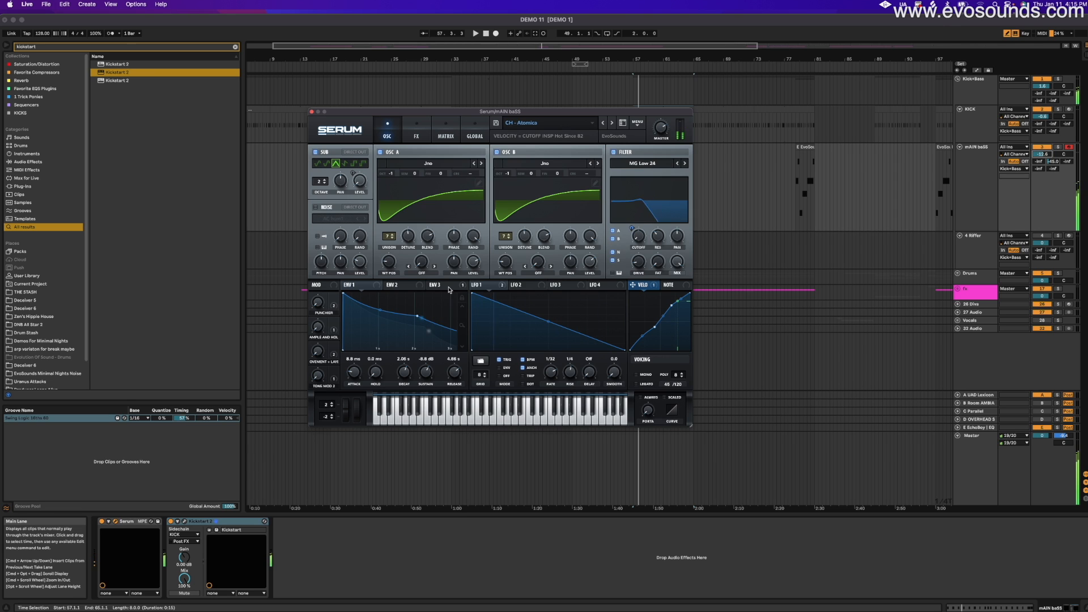
- Audition the chord presets from CH - aYUWOKI through CH - Cajon Pass and CH - Chicago Fire to CH - Crystal Meth
{"action": "left_click", "coordinate": [612, 124]}
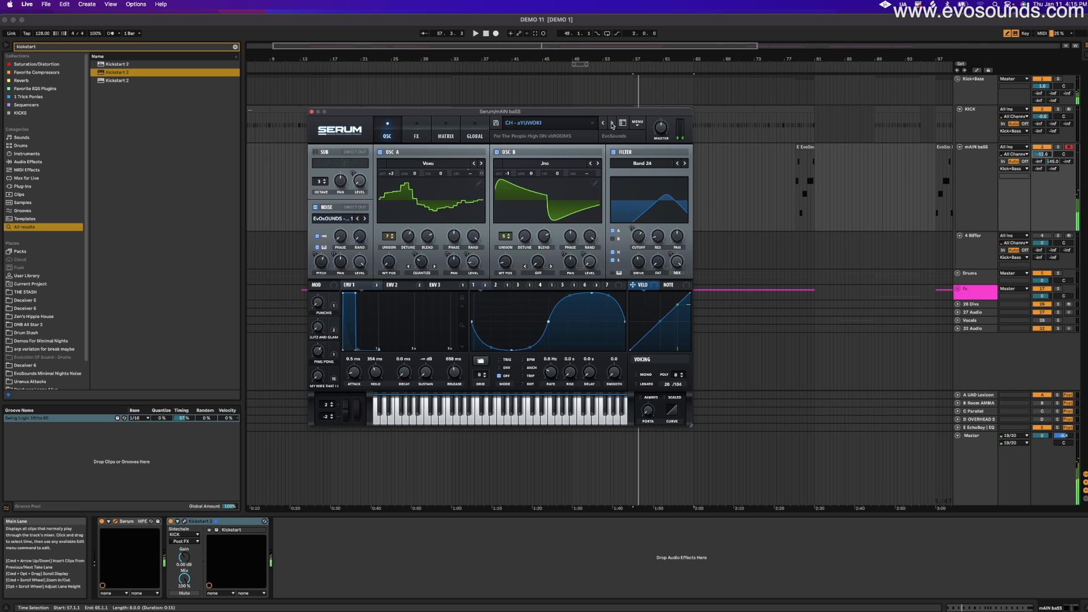
{"action": "left_click", "coordinate": [612, 125]}
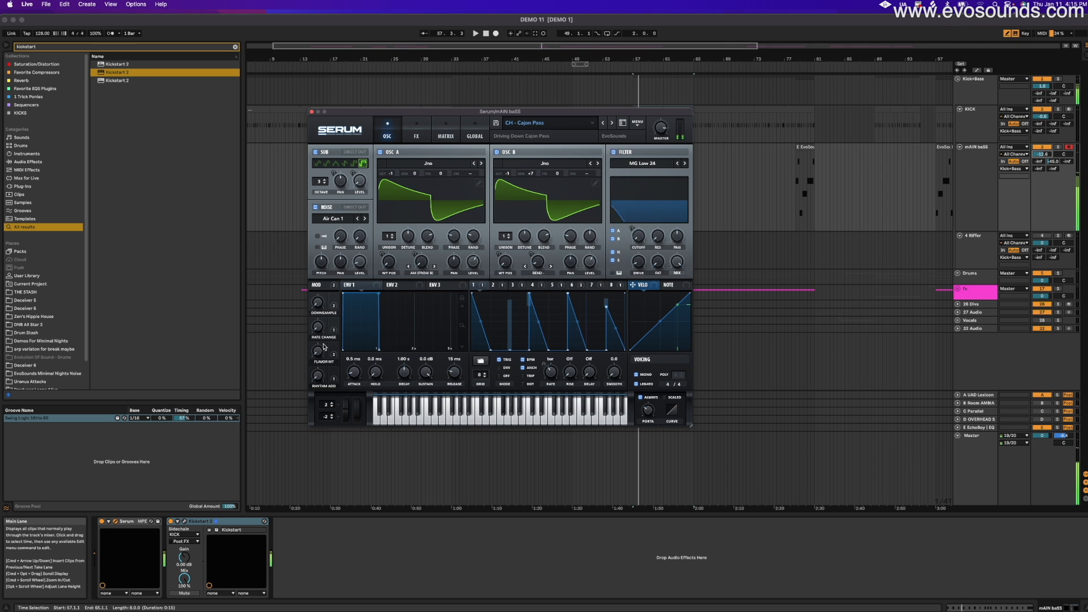
{"action": "left_click", "coordinate": [612, 124]}
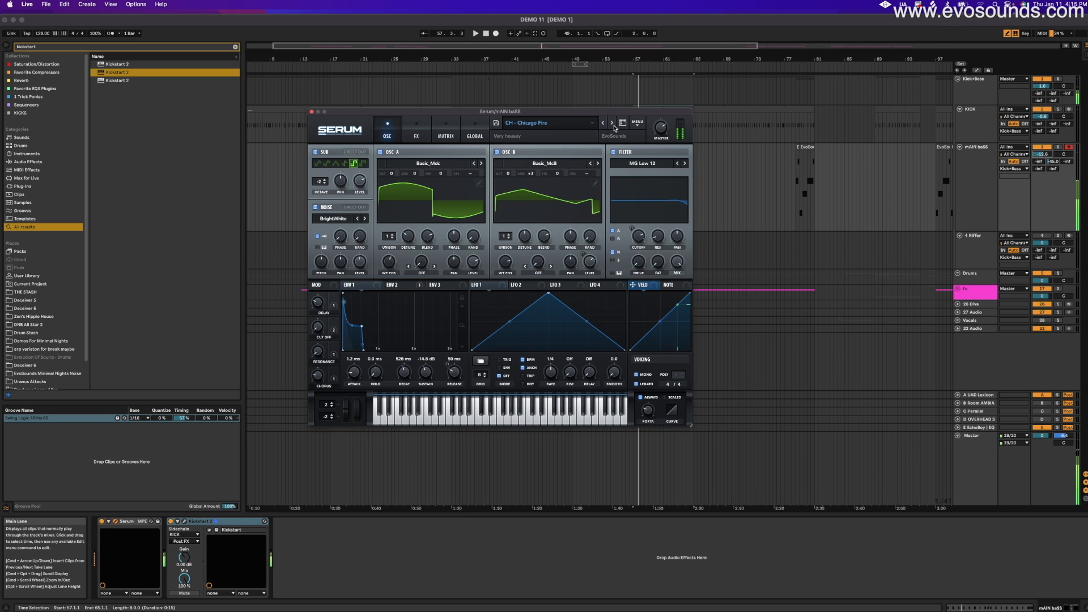
{"action": "left_click", "coordinate": [612, 124]}
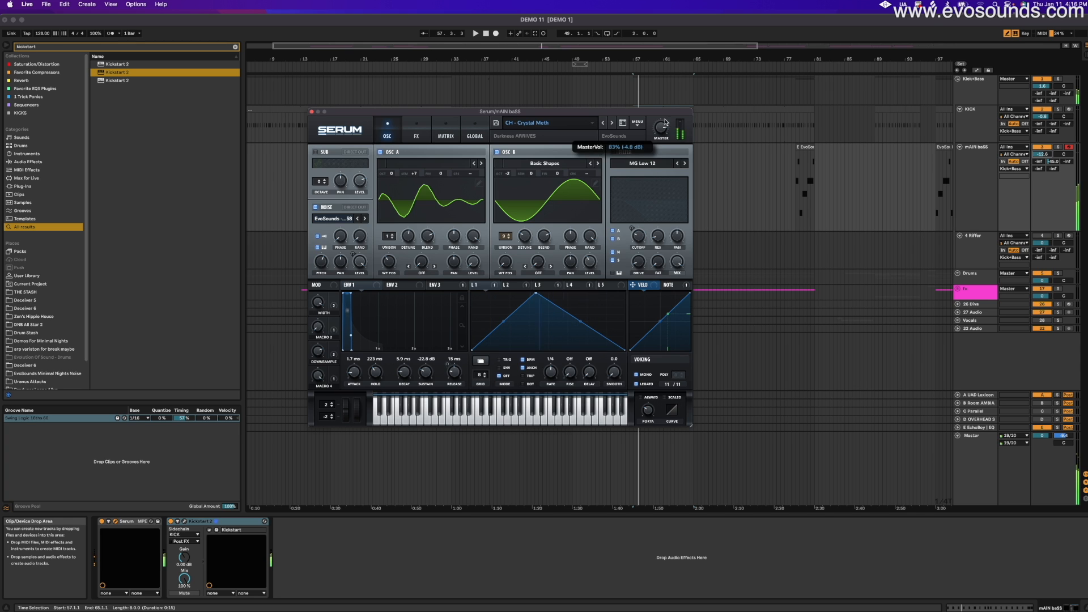
- Advance through CH - HWY 2 to CH - HWY 365 and adjust that preset's first two macros
{"action": "left_click", "coordinate": [613, 122]}
{"action": "left_click", "coordinate": [613, 123]}
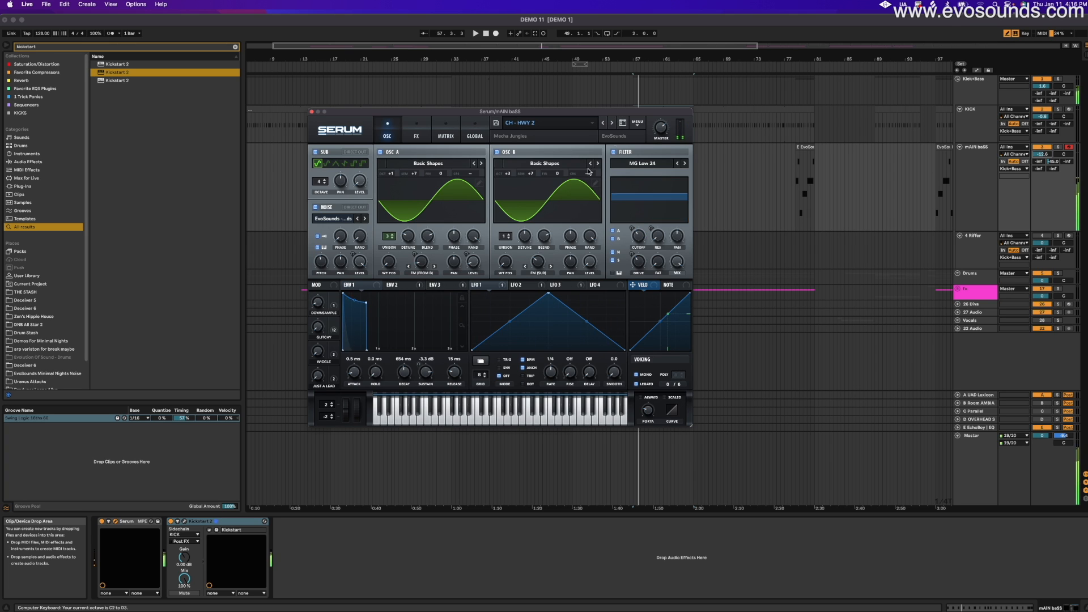
{"action": "left_click", "coordinate": [613, 123]}
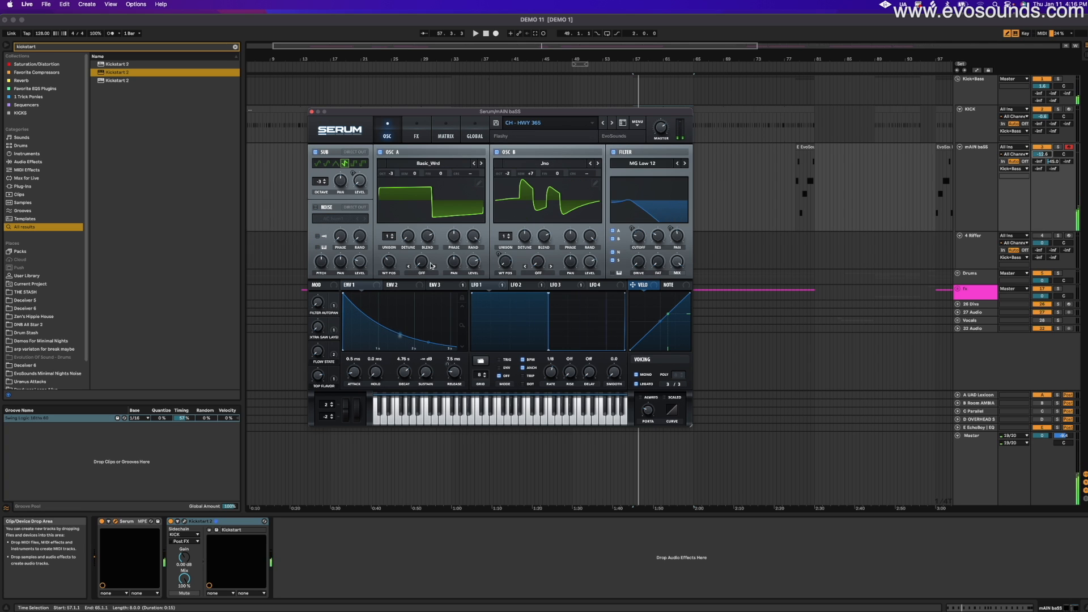
{"action": "left_click_drag", "start_coordinate": [321, 333], "coordinate": [362, 279]}
{"action": "left_click_drag", "start_coordinate": [316, 306], "coordinate": [342, 256]}
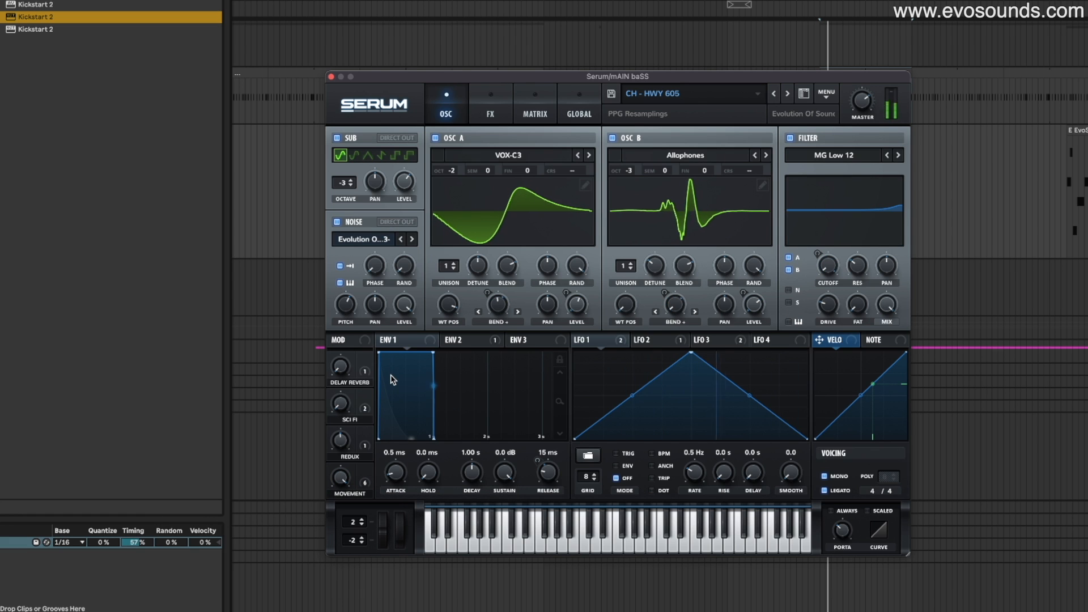
- Audition the chord presets from CH - HWY 66 through CH - Inspiration Point to CH - K Hole
{"action": "left_click", "coordinate": [787, 94]}
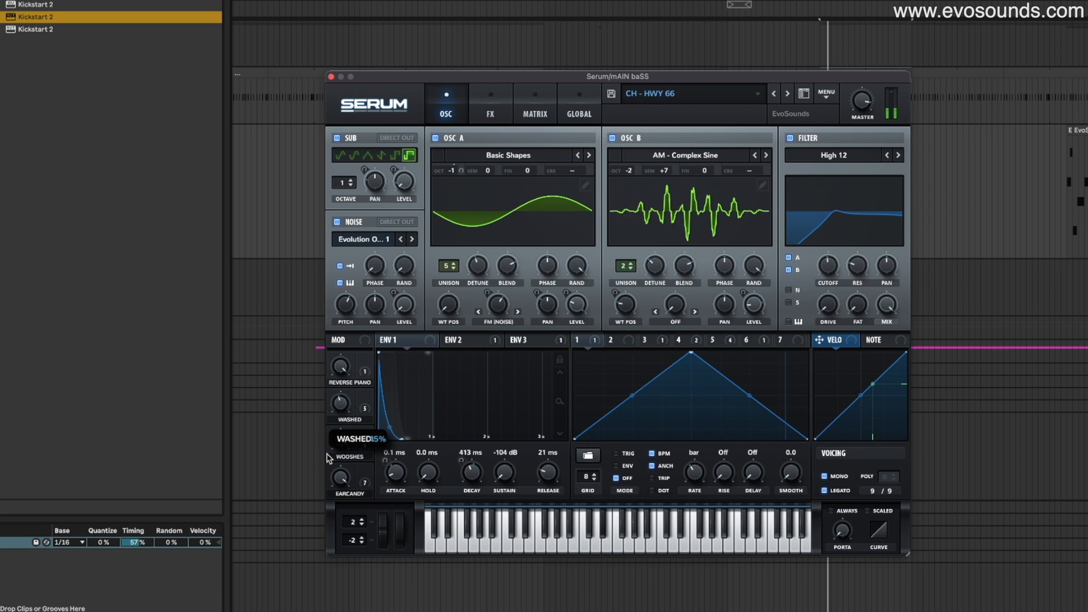
{"action": "left_click", "coordinate": [787, 94]}
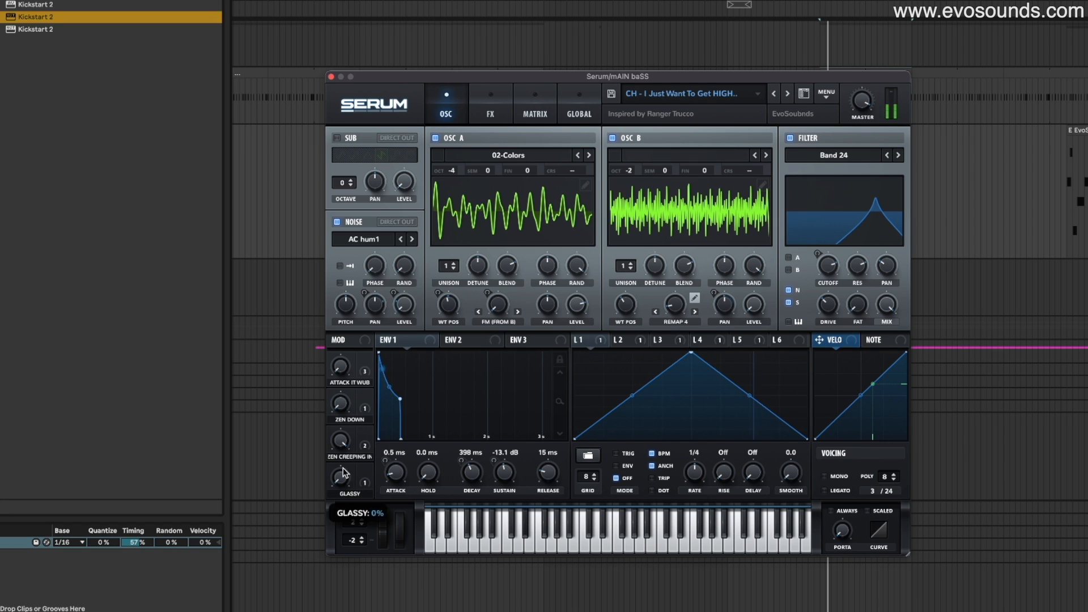
{"action": "left_click", "coordinate": [786, 94]}
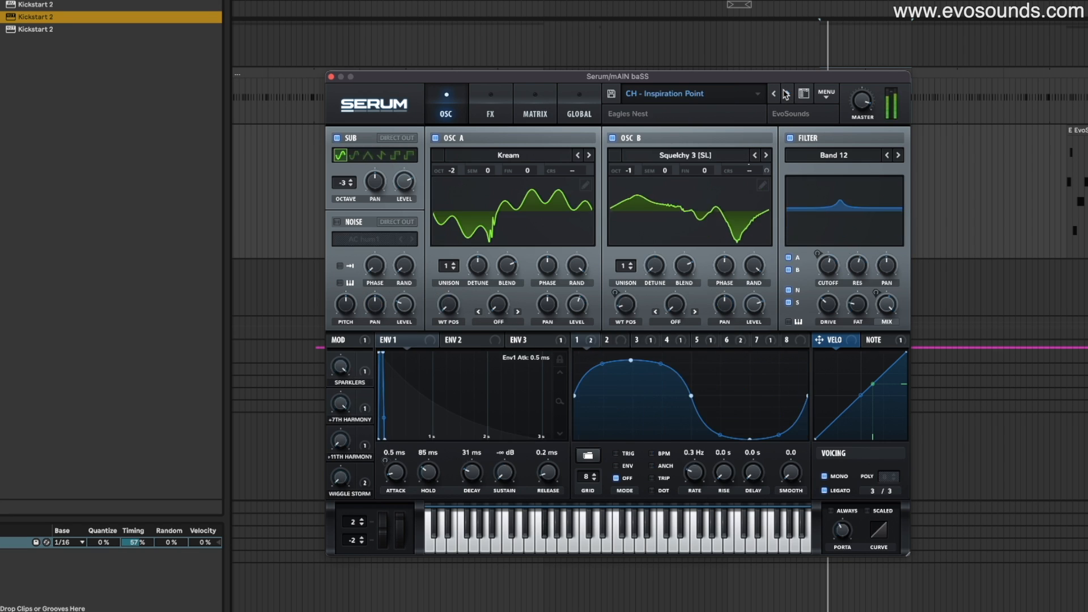
{"action": "left_click", "coordinate": [785, 94]}
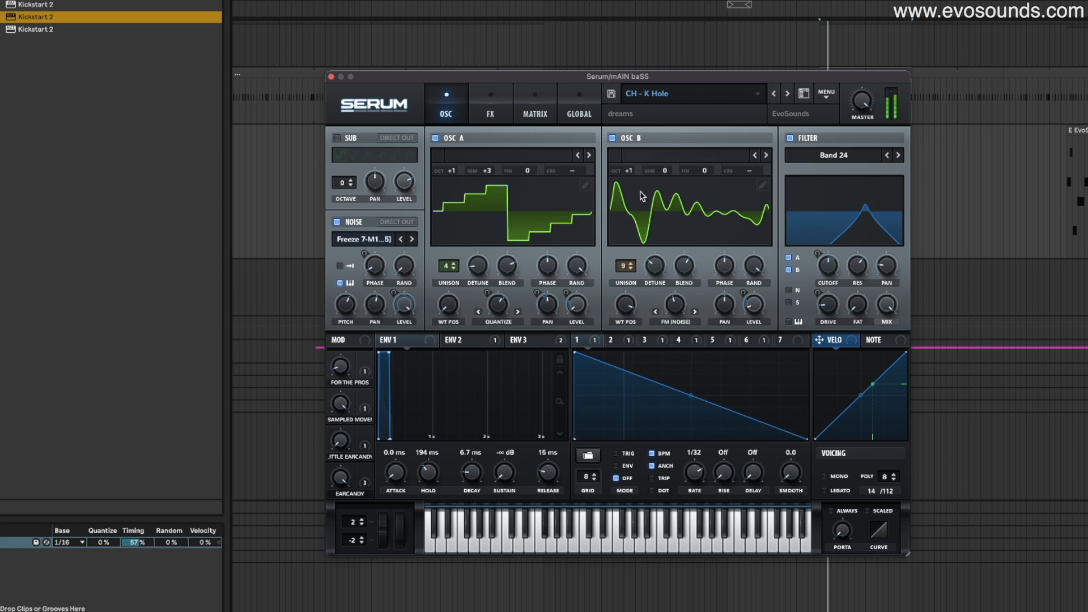
- Load the CH - Lauren preset and sweep its tension macro up to 100% and back down to zero
{"action": "left_click", "coordinate": [788, 93]}
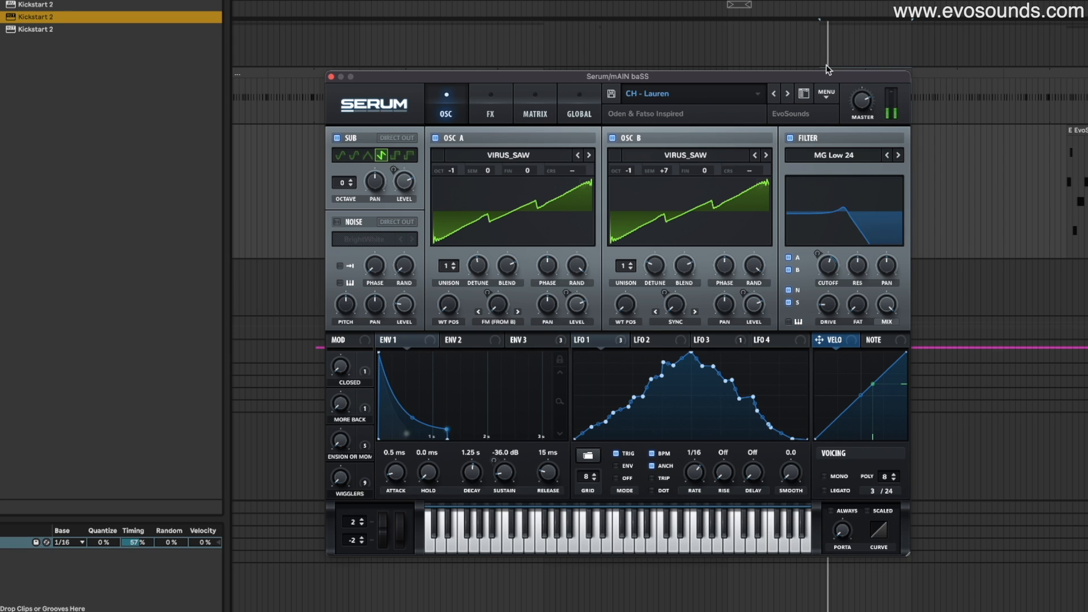
{"action": "left_click_drag", "start_coordinate": [342, 445], "coordinate": [341, 374]}
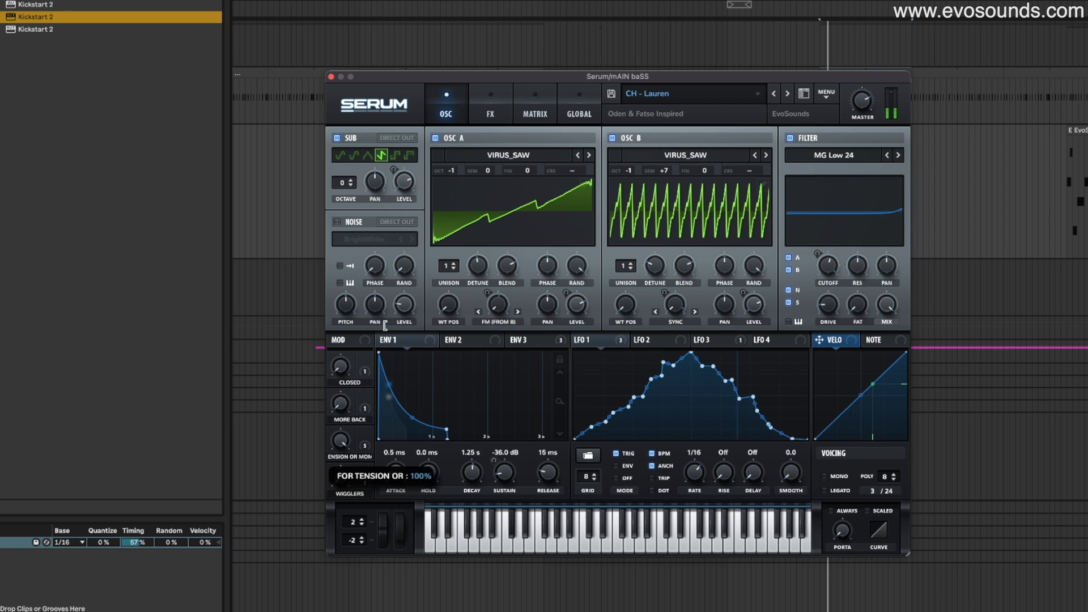
{"action": "left_click_drag", "start_coordinate": [341, 442], "coordinate": [319, 579]}
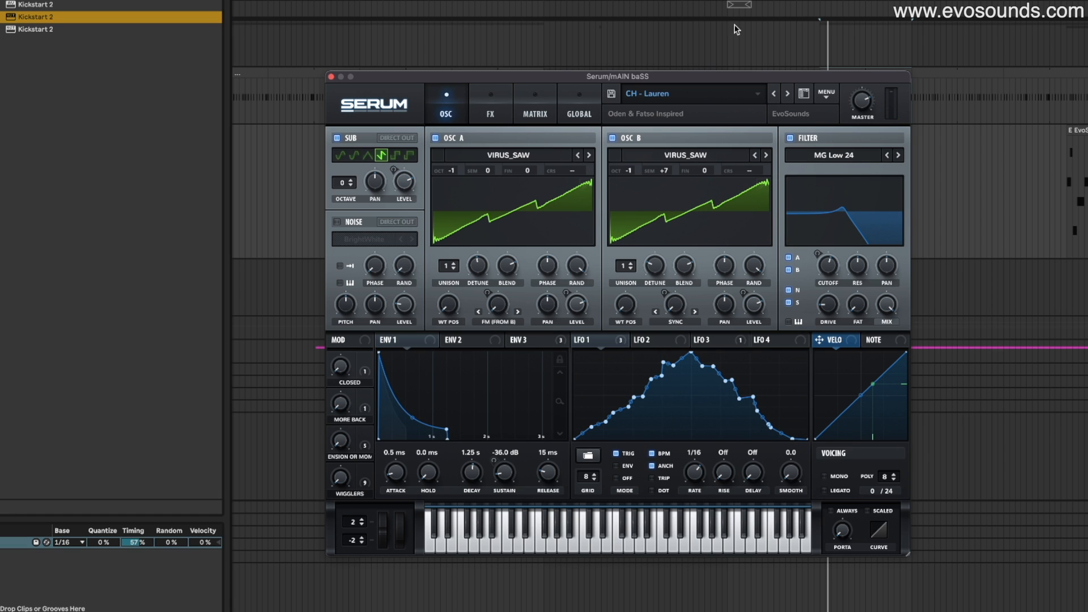
- Audition the chord presets from CH - Lily through CH - Long Beach BLV and CH - North Pole to CH - Paradise
{"action": "left_click", "coordinate": [789, 95]}
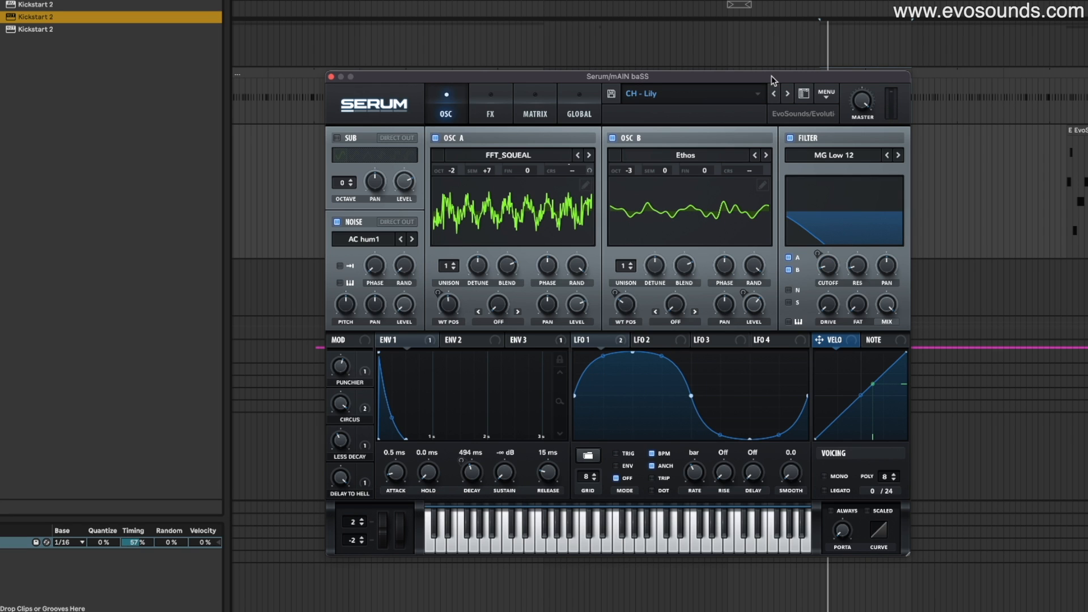
{"action": "left_click", "coordinate": [786, 94]}
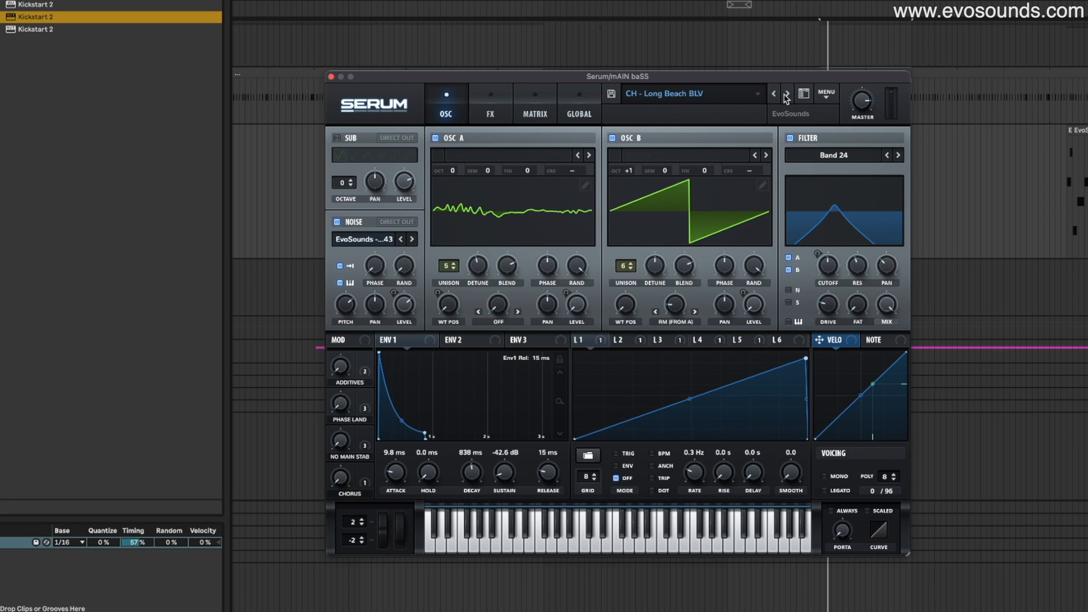
{"action": "left_click", "coordinate": [787, 93]}
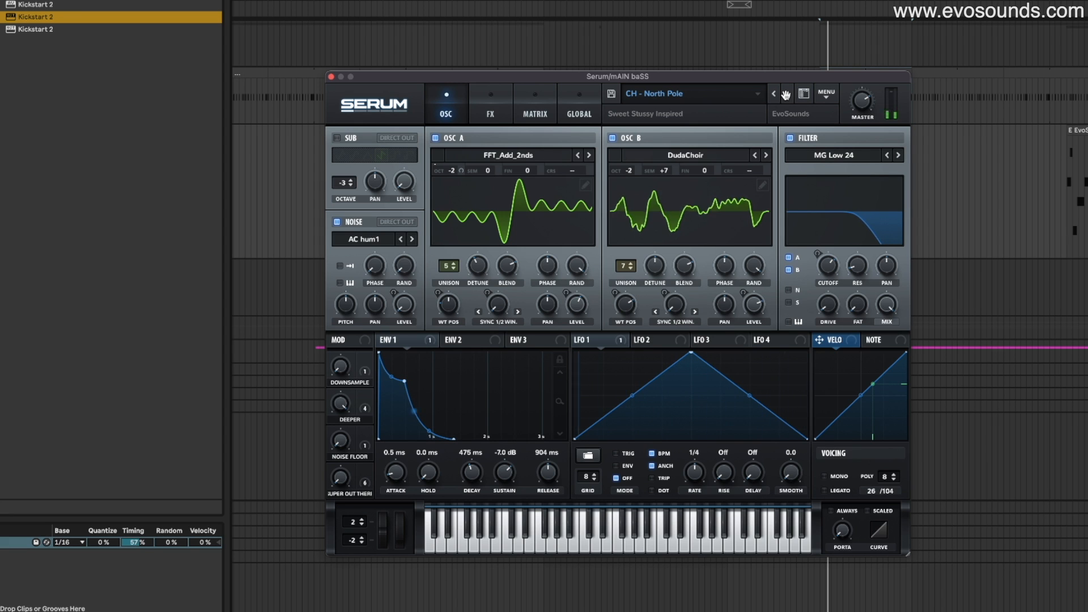
{"action": "left_click", "coordinate": [787, 93]}
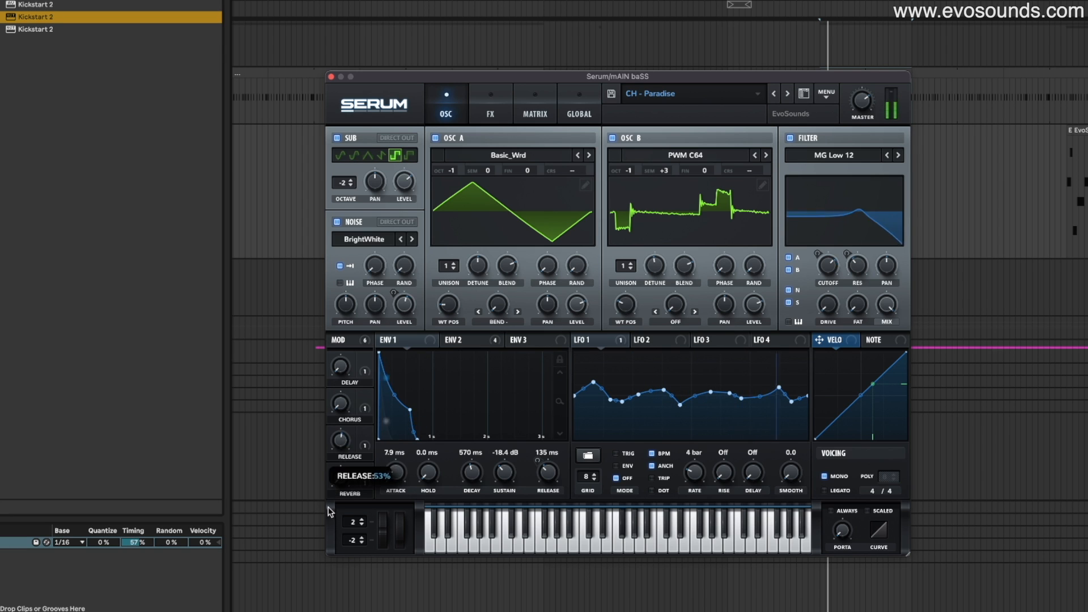
- Browse the effect presets FX - Fruit De Loops, FX - Deep, FX - Deep 2 and FX - Grimy Pas, ending on FX - Transitional Chord
{"action": "left_click", "coordinate": [788, 95]}
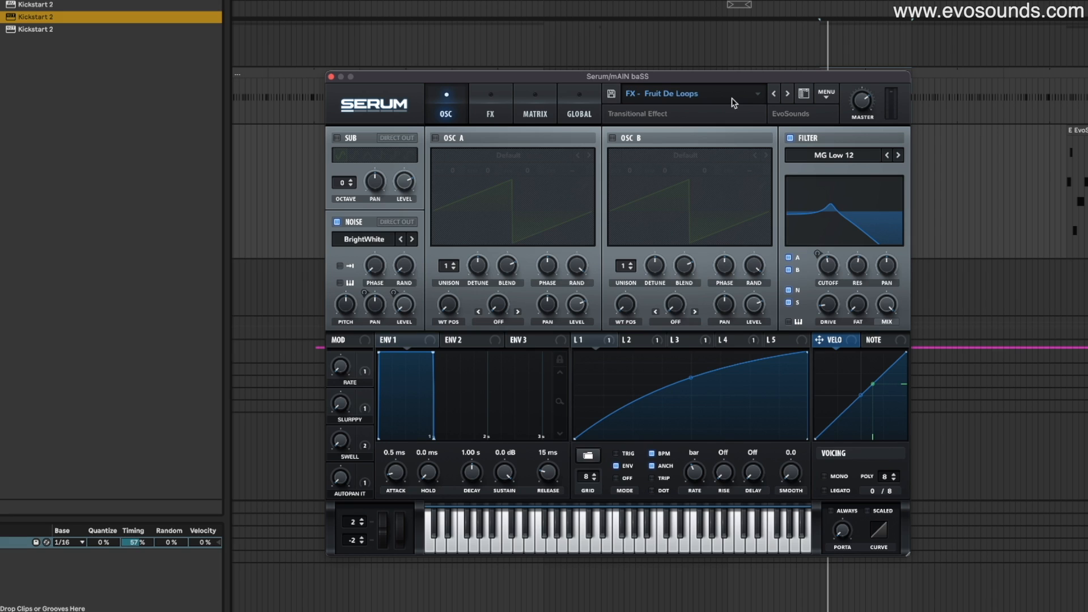
{"action": "left_click", "coordinate": [790, 98]}
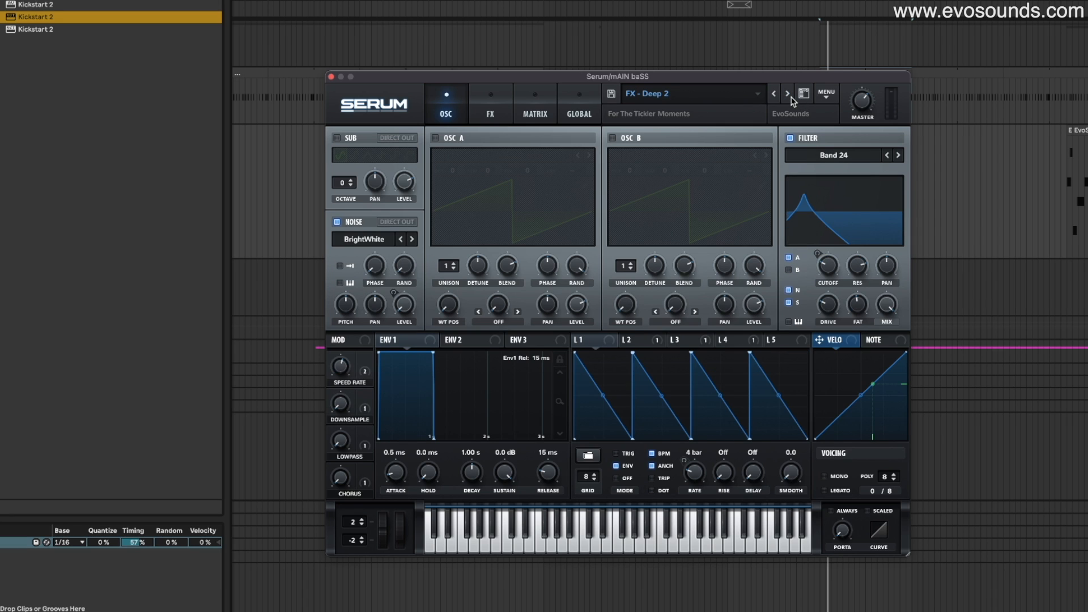
{"action": "left_click", "coordinate": [775, 97]}
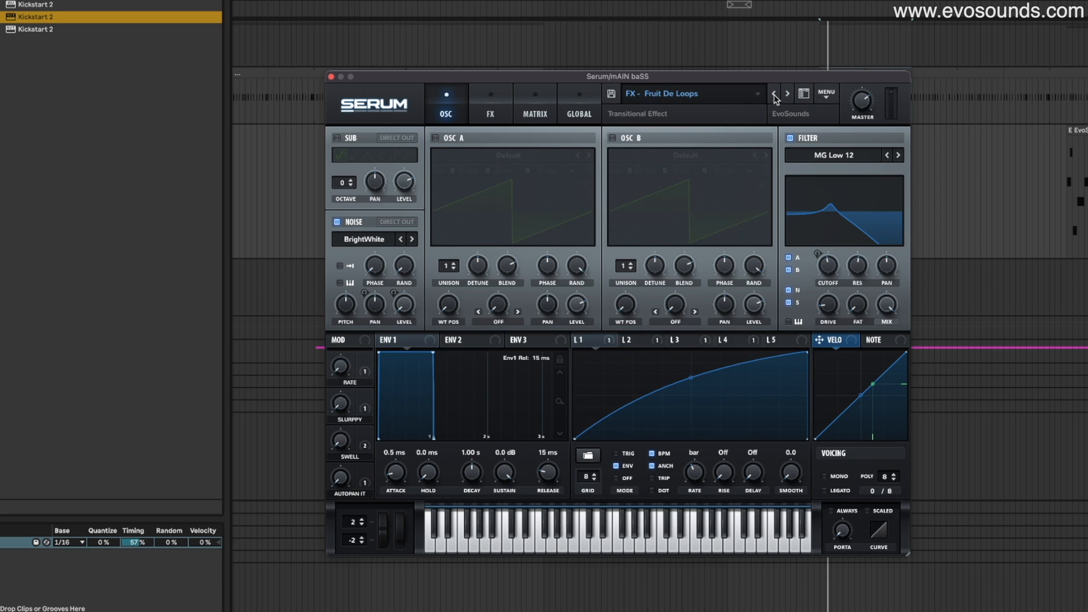
{"action": "left_click", "coordinate": [789, 96]}
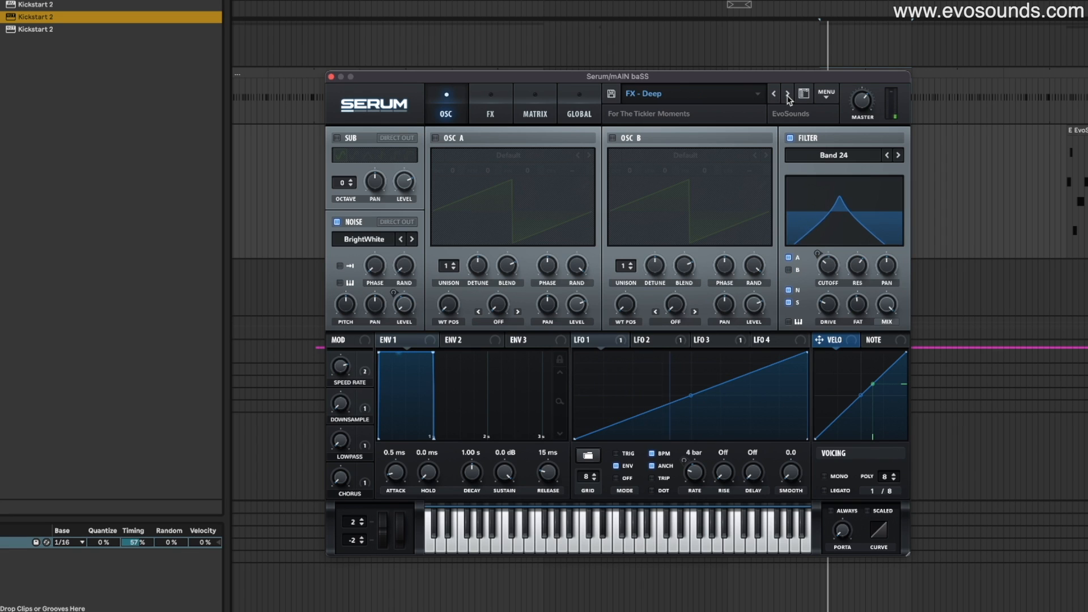
{"action": "left_click", "coordinate": [788, 97]}
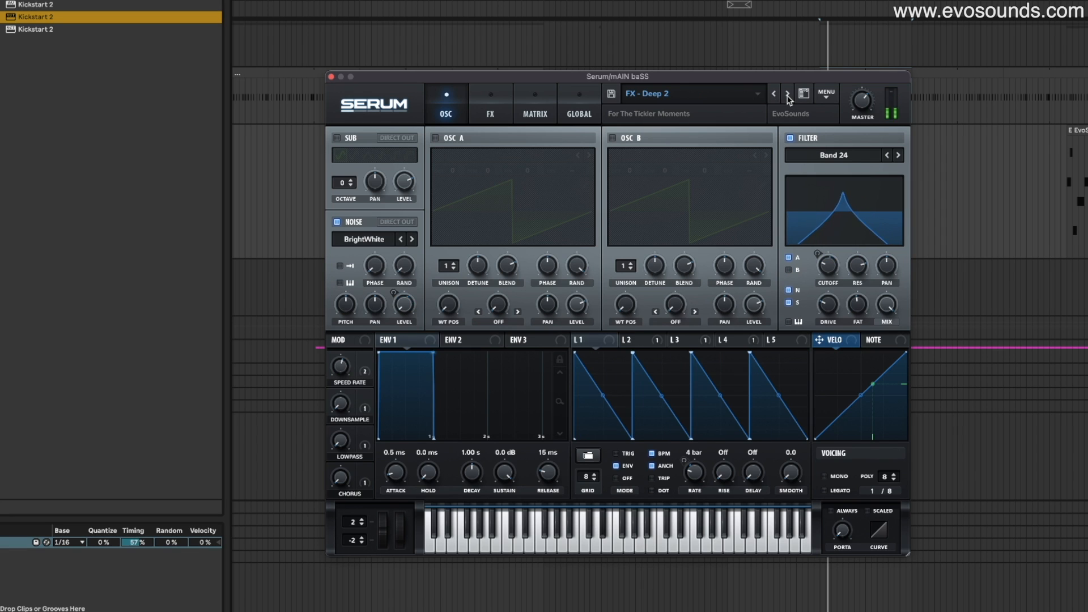
{"action": "left_click", "coordinate": [788, 96]}
{"action": "left_click", "coordinate": [788, 97]}
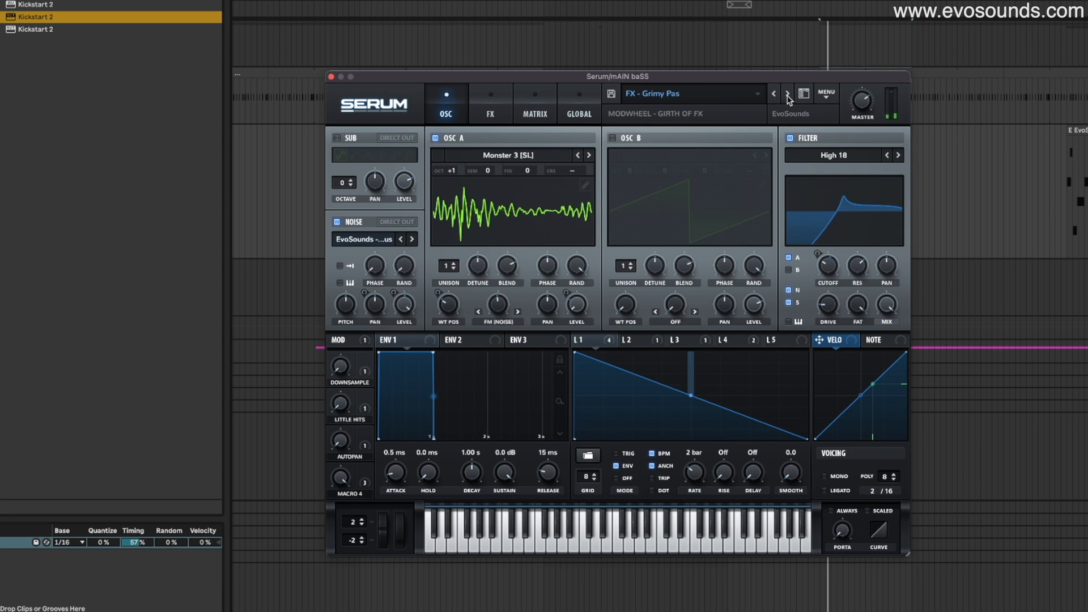
{"action": "left_click", "coordinate": [788, 96]}
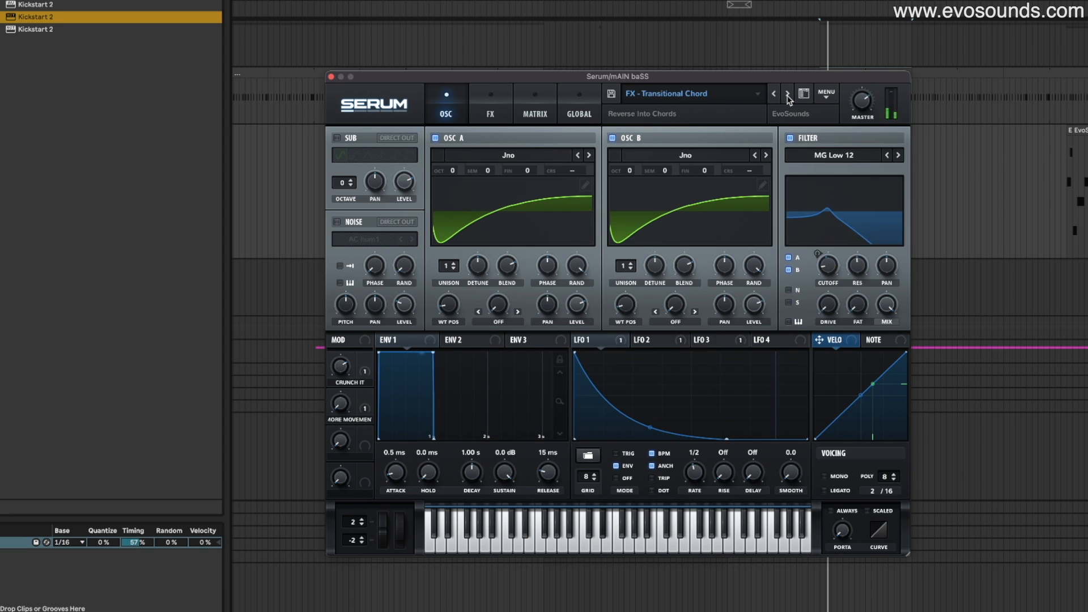
- Audition the lead presets from LD - 105 FWY through LD - All Night, LD - Cosmic Resonances and LD - Devils In Disguise to LD - EENIE MEENIE
{"action": "left_click", "coordinate": [788, 97]}
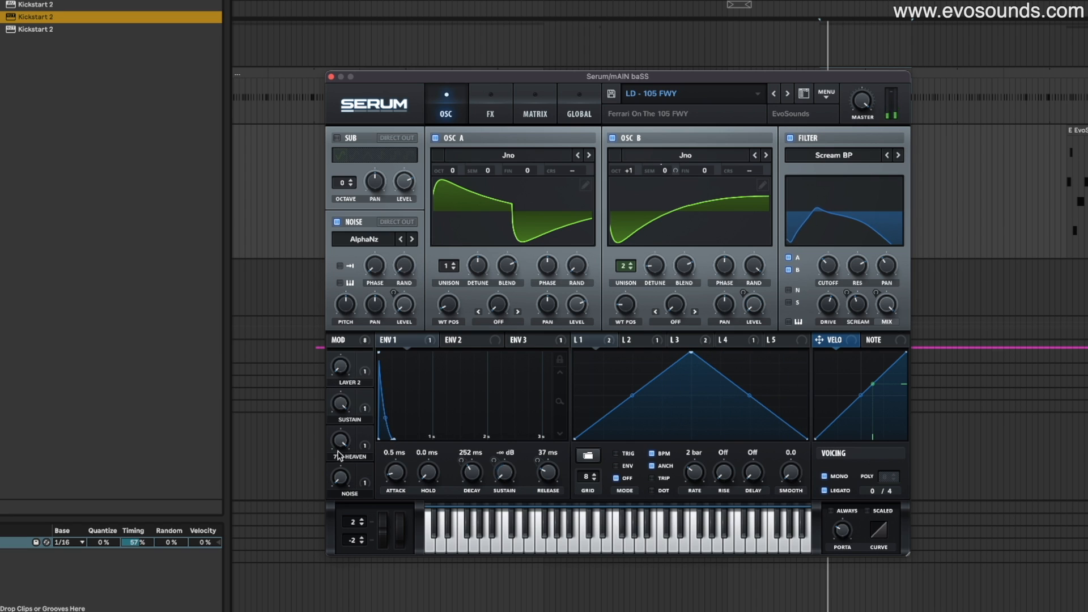
{"action": "left_click_drag", "start_coordinate": [424, 463], "coordinate": [432, 501]}
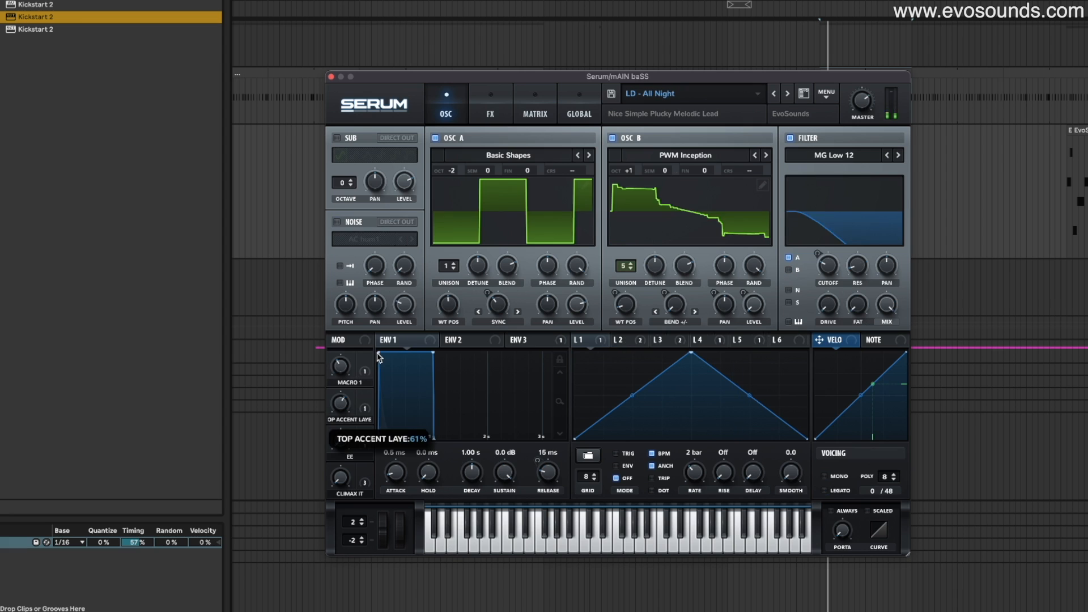
{"action": "mouse_move", "coordinate": [379, 356]}
{"action": "left_mouse_down"}
{"action": "mouse_move", "coordinate": [415, 313]}
{"action": "mouse_move", "coordinate": [285, 535]}
{"action": "mouse_move", "coordinate": [327, 389]}
{"action": "mouse_move", "coordinate": [386, 351]}
{"action": "left_mouse_up"}
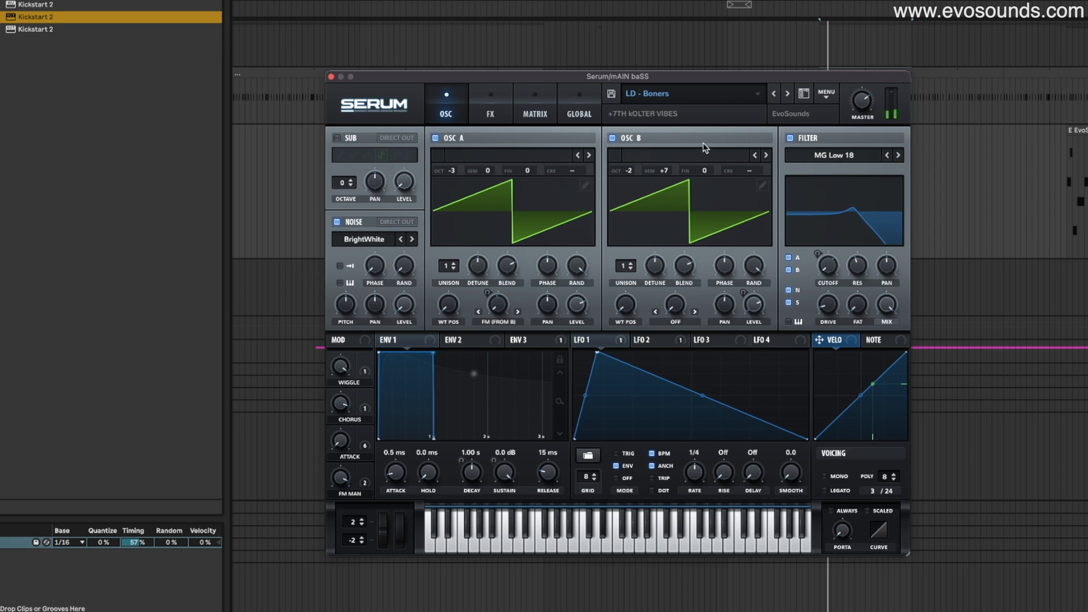
{"action": "left_click", "coordinate": [786, 95]}
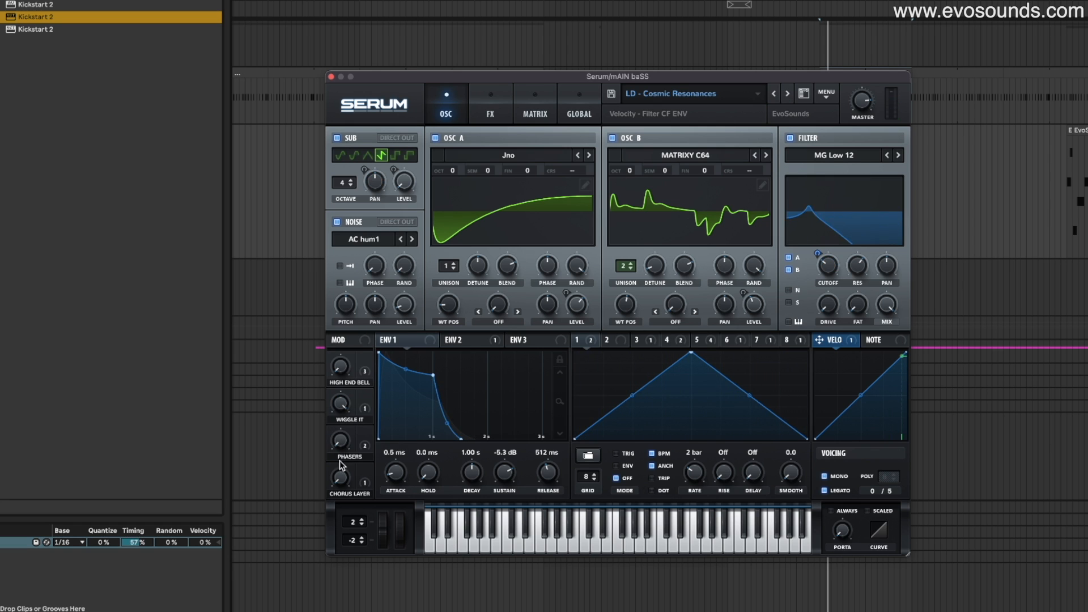
{"action": "mouse_move", "coordinate": [341, 403]}
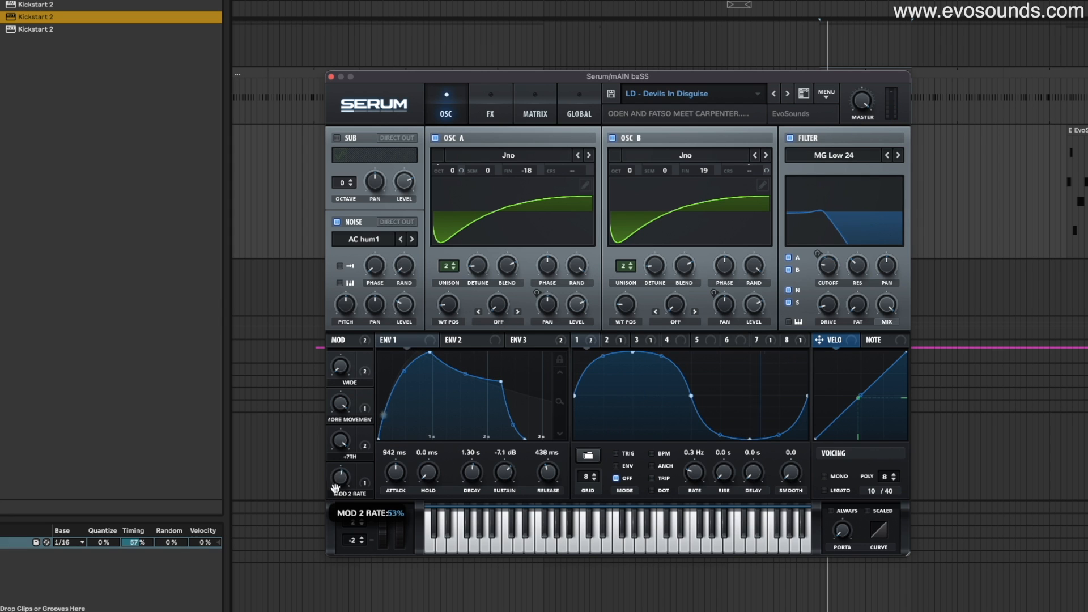
{"action": "left_click", "coordinate": [786, 93]}
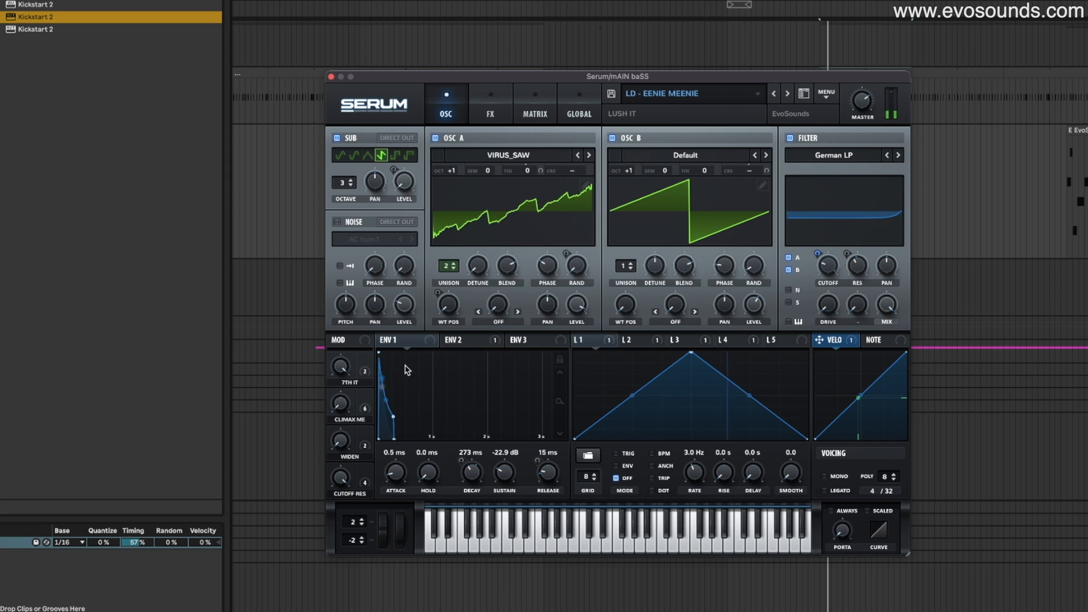
- Turn down the CUTOFF RES macro, then audition the lead presets from LD - HB Place TO BE through LD - Intrastellar and LD - Mints to LD - Pink Panther
{"action": "left_click_drag", "start_coordinate": [346, 480], "coordinate": [310, 565]}
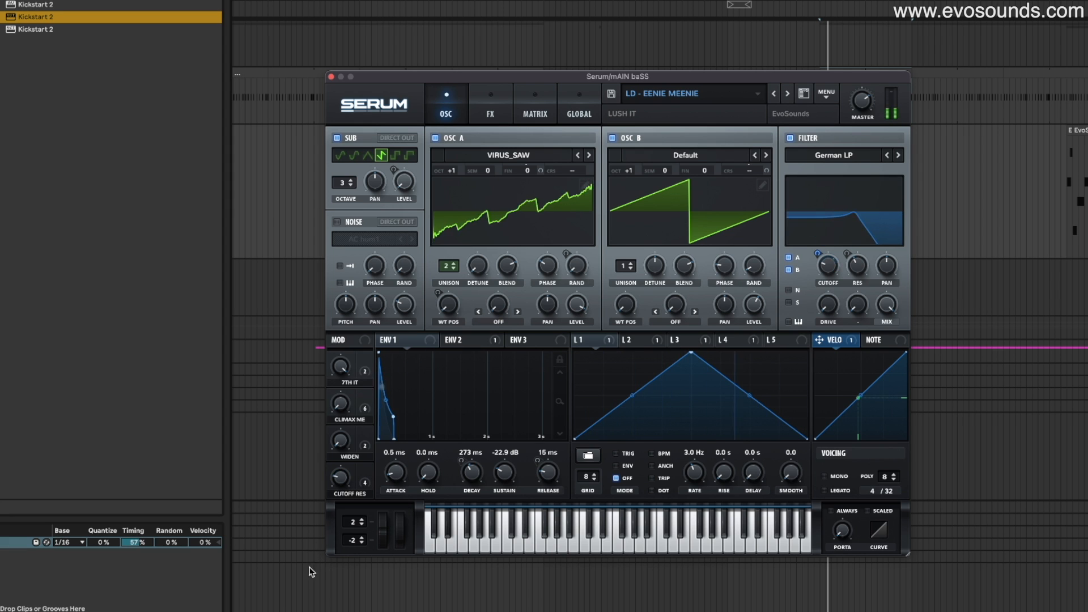
{"action": "left_click", "coordinate": [787, 93]}
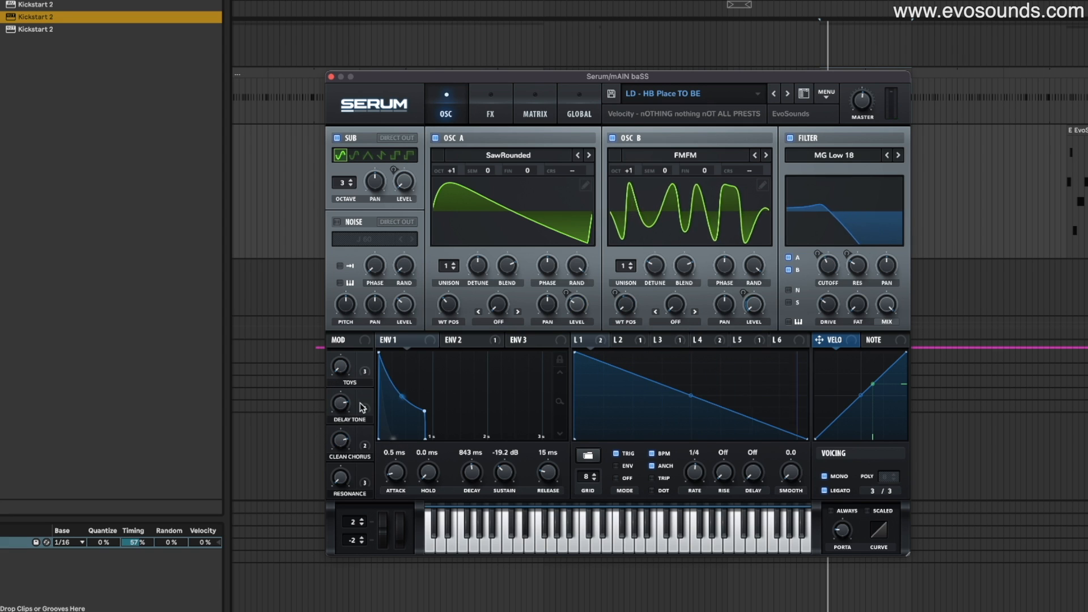
{"action": "left_click", "coordinate": [787, 94]}
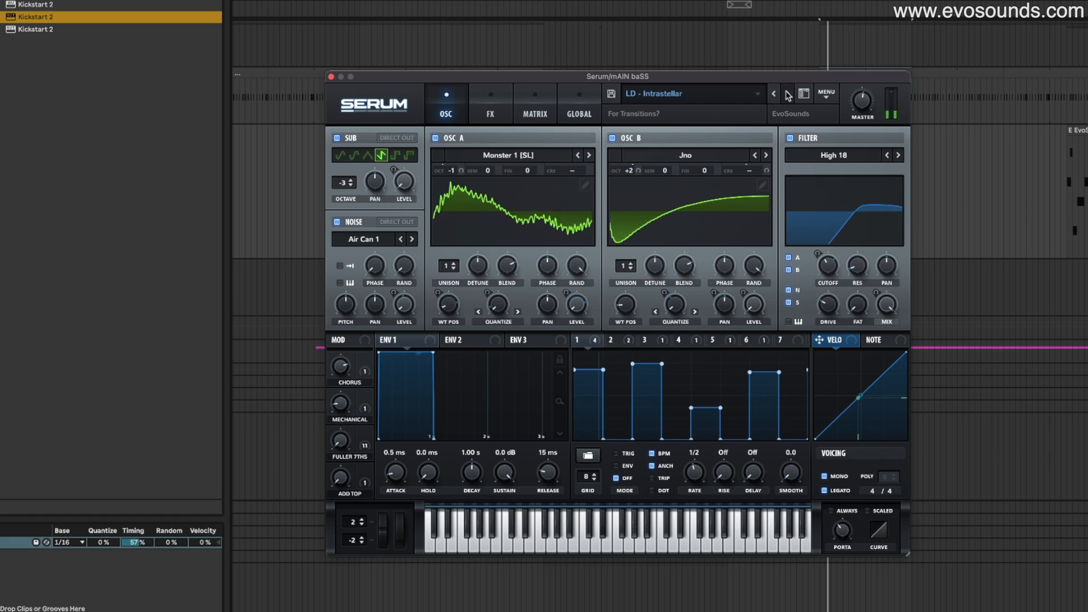
{"action": "left_click", "coordinate": [787, 94]}
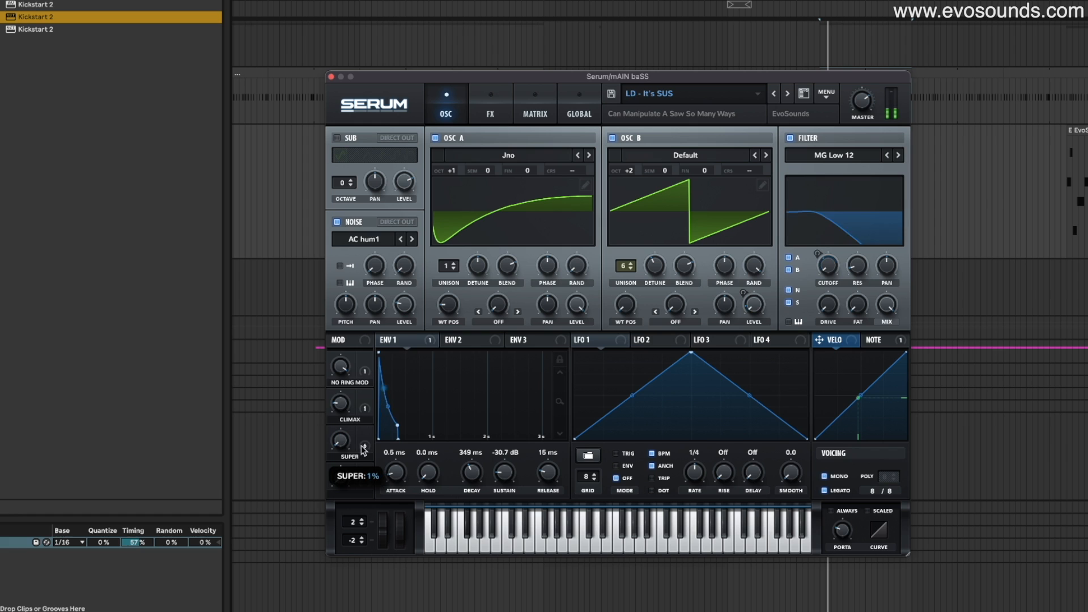
{"action": "left_click", "coordinate": [787, 94]}
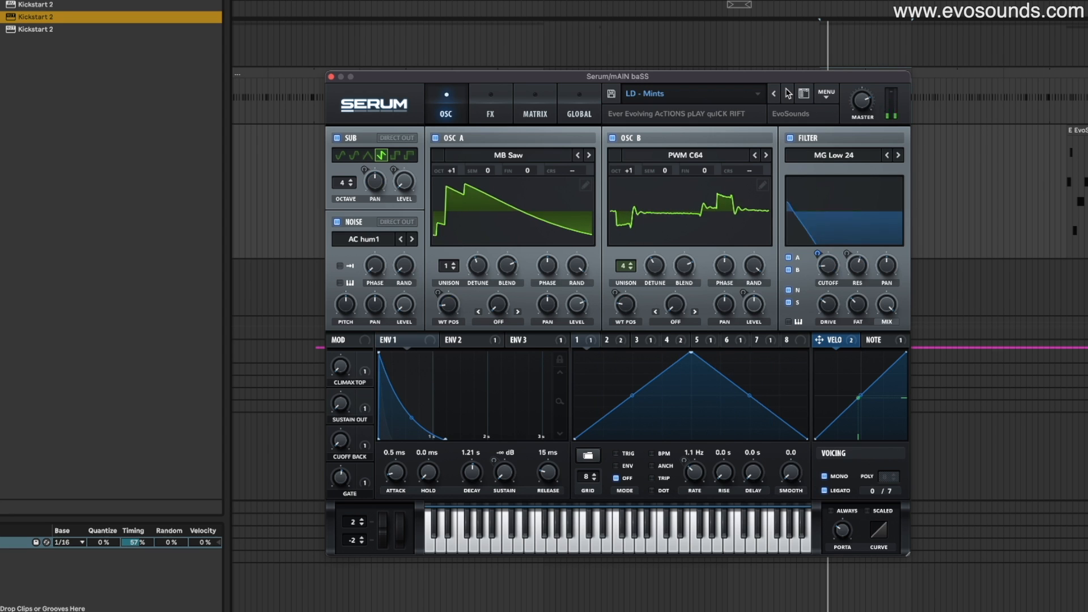
{"action": "left_click", "coordinate": [788, 94]}
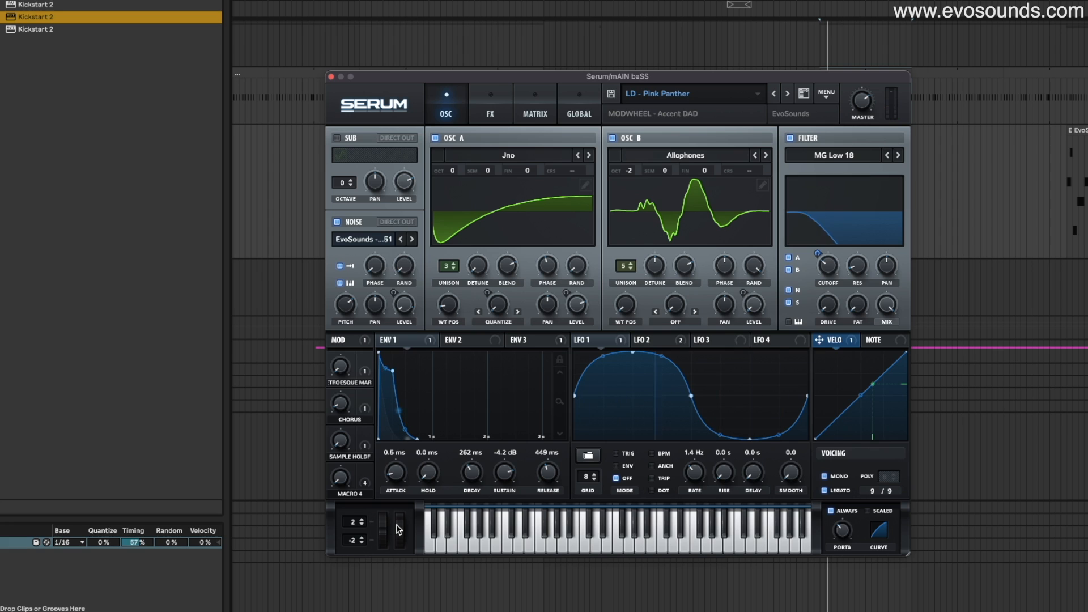
- Audition the lead presets LD - RedWoods, LD - RetroesQues and LD - Smooth Sinerss, ending on LD - Stuck On You
{"action": "mouse_move", "coordinate": [352, 395]}
{"action": "left_click", "coordinate": [788, 94]}
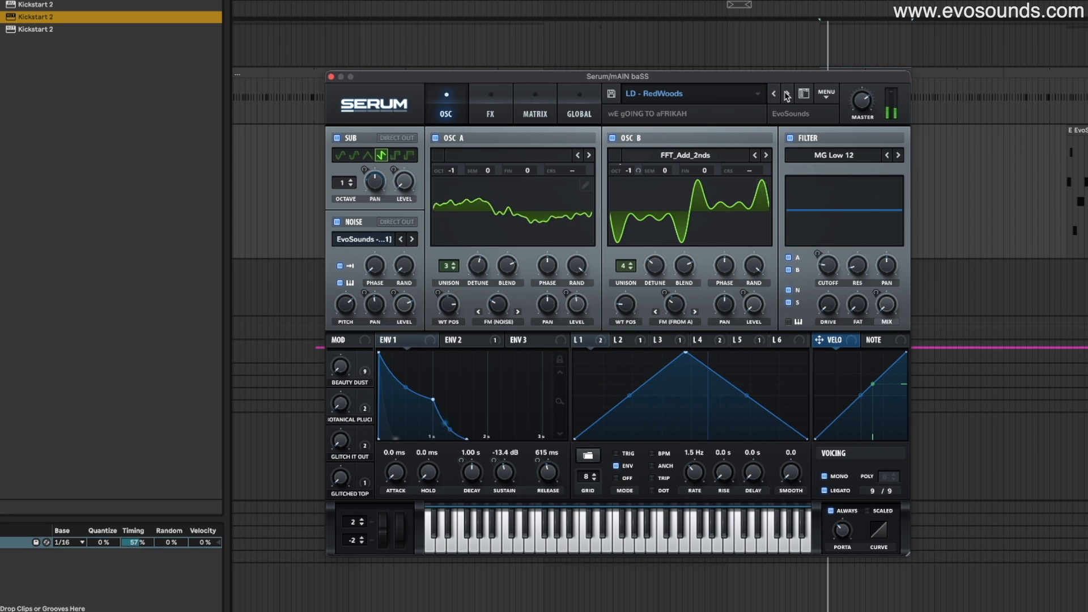
{"action": "left_click", "coordinate": [787, 94]}
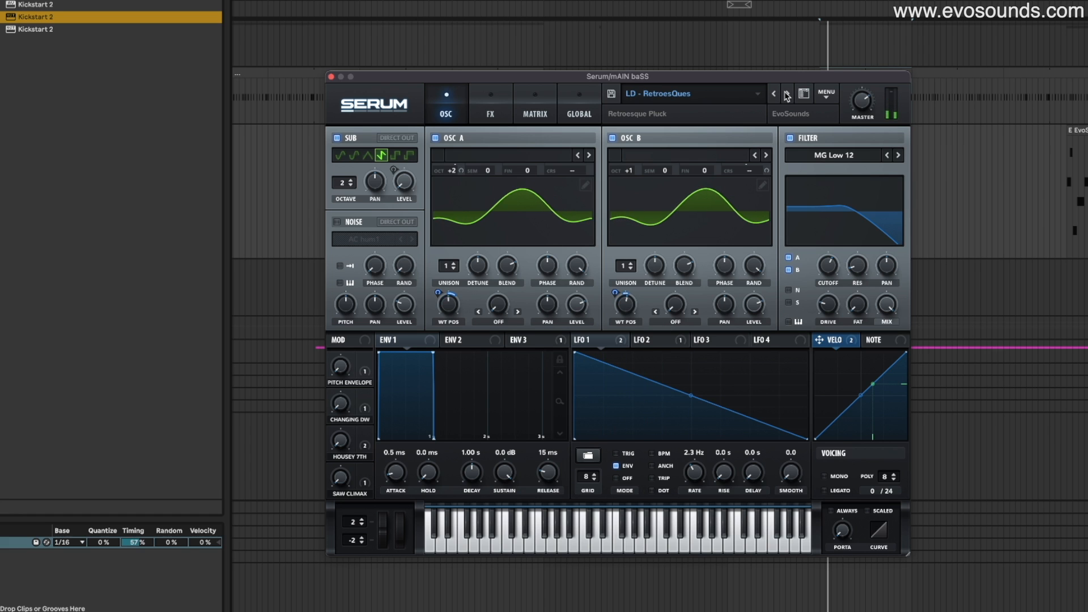
{"action": "left_click", "coordinate": [788, 94]}
{"action": "left_click", "coordinate": [788, 94]}
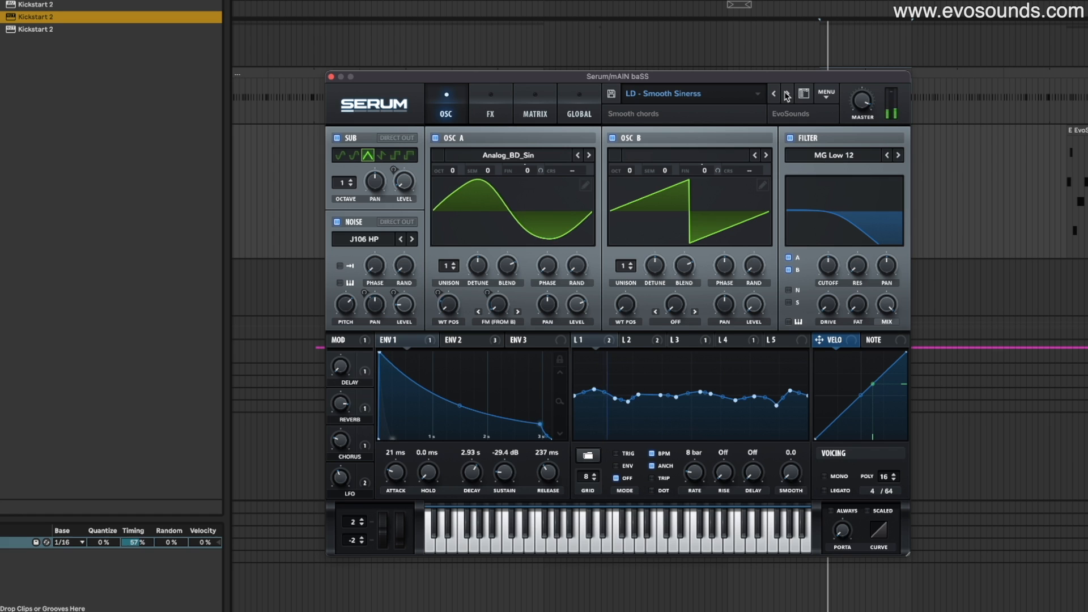
{"action": "left_click", "coordinate": [787, 94]}
{"action": "left_click", "coordinate": [787, 94]}
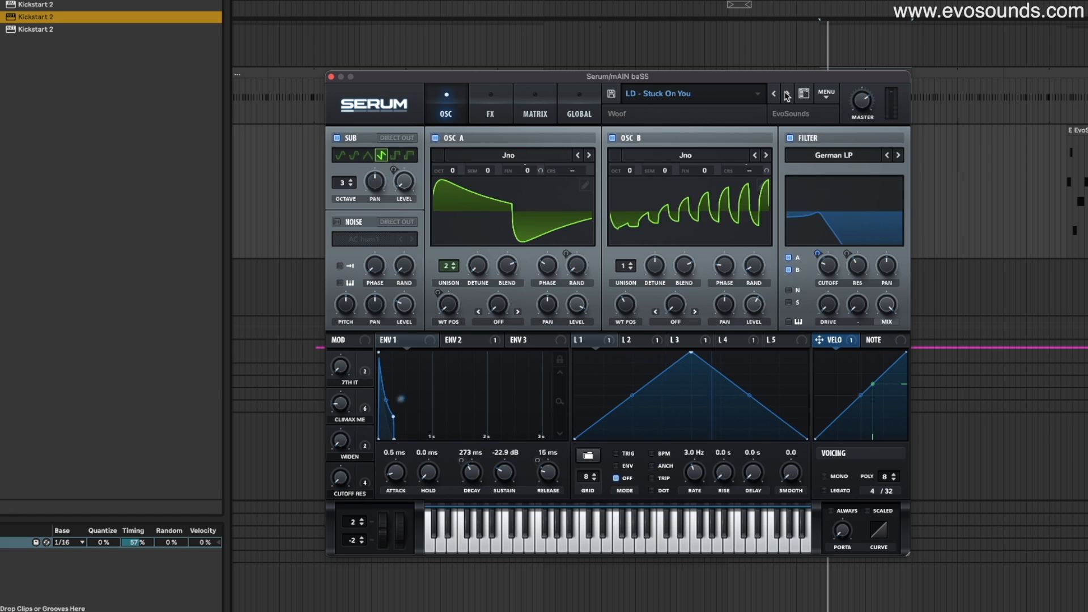
- Audition the pad presets PD - Elements Of Life, PD - German Pad and PD - Glory Tunnel, ending on PD - Greenlands Pastures
{"action": "left_click", "coordinate": [787, 94]}
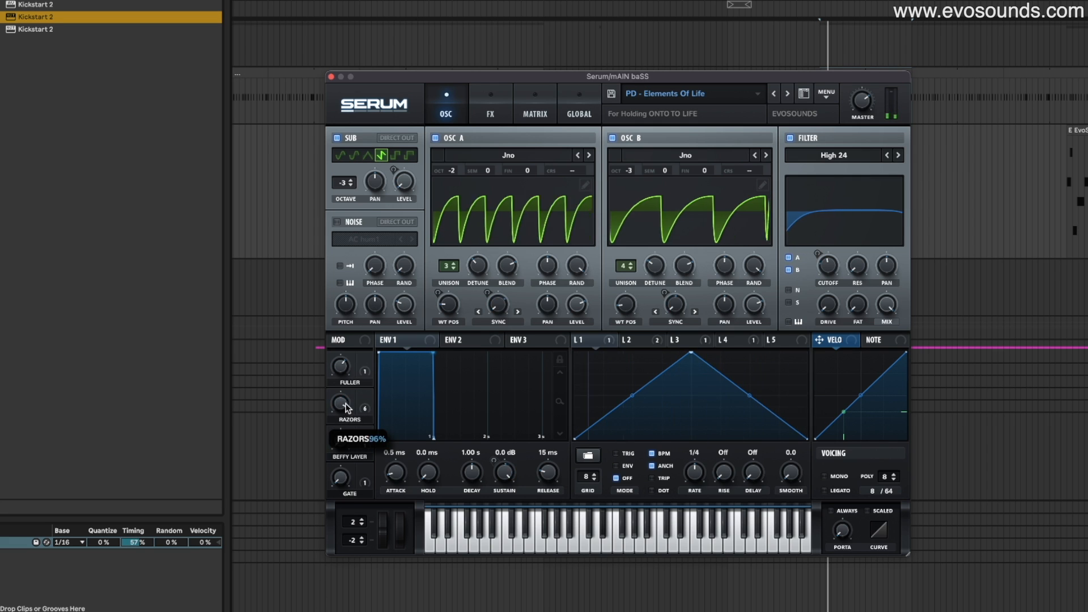
{"action": "left_click", "coordinate": [787, 94]}
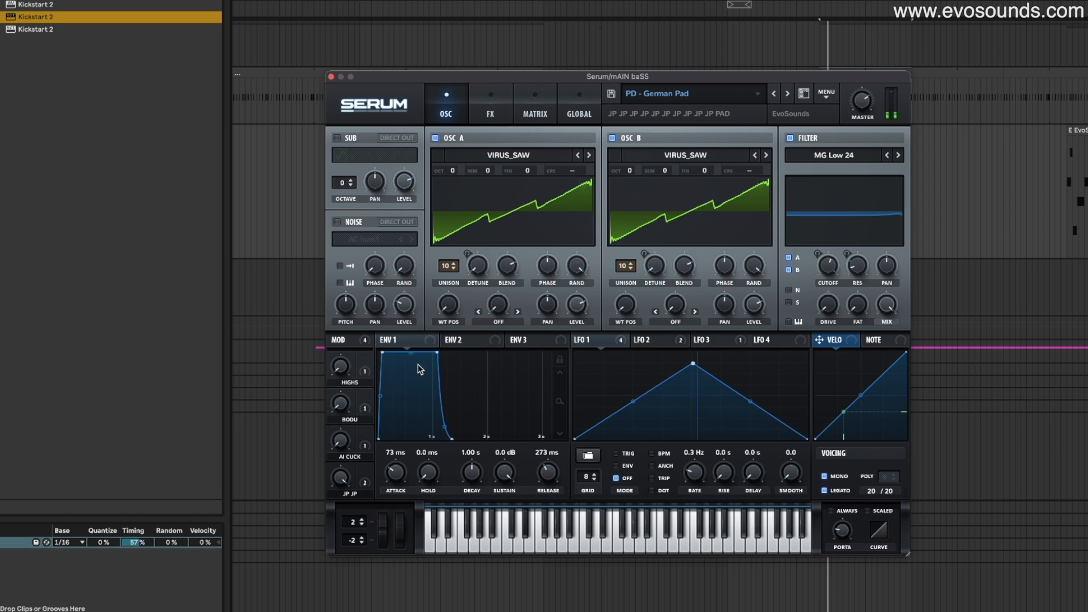
{"action": "left_click", "coordinate": [787, 94]}
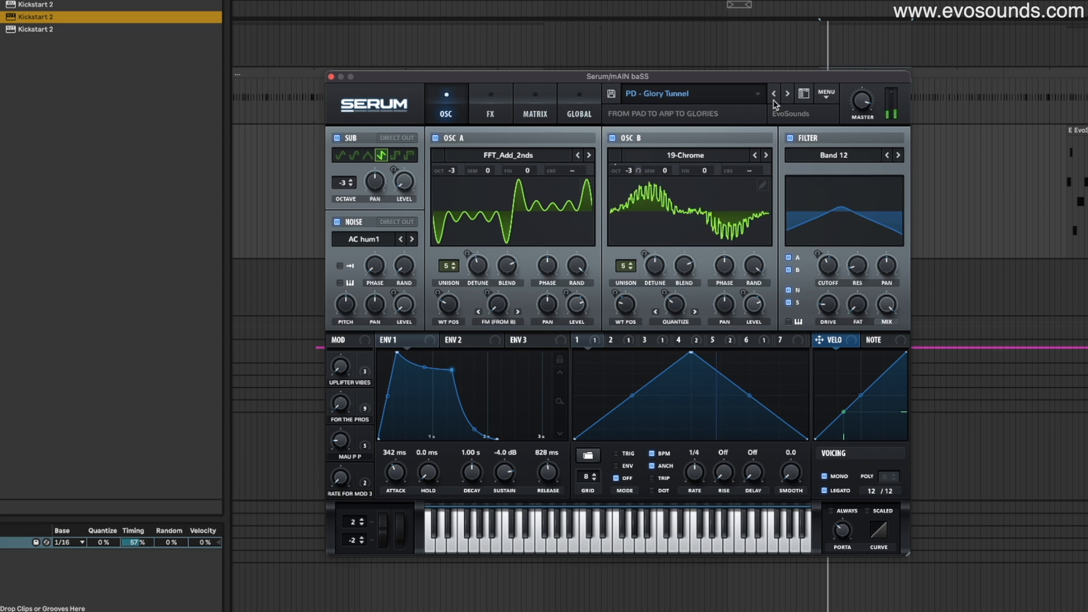
{"action": "left_click", "coordinate": [787, 94]}
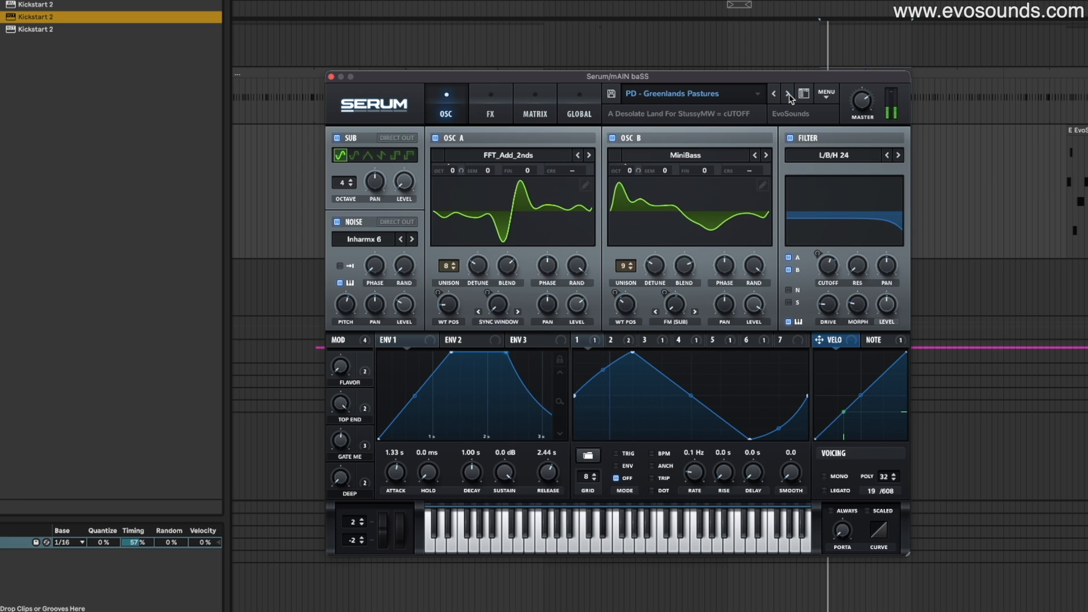
- Audition the pad presets from PD - Lamborghini Dreams through PD - Monicas Beach and PD - OuterSpace to PD - Sunny Nights
{"action": "left_click", "coordinate": [789, 95]}
{"action": "left_click", "coordinate": [789, 95]}
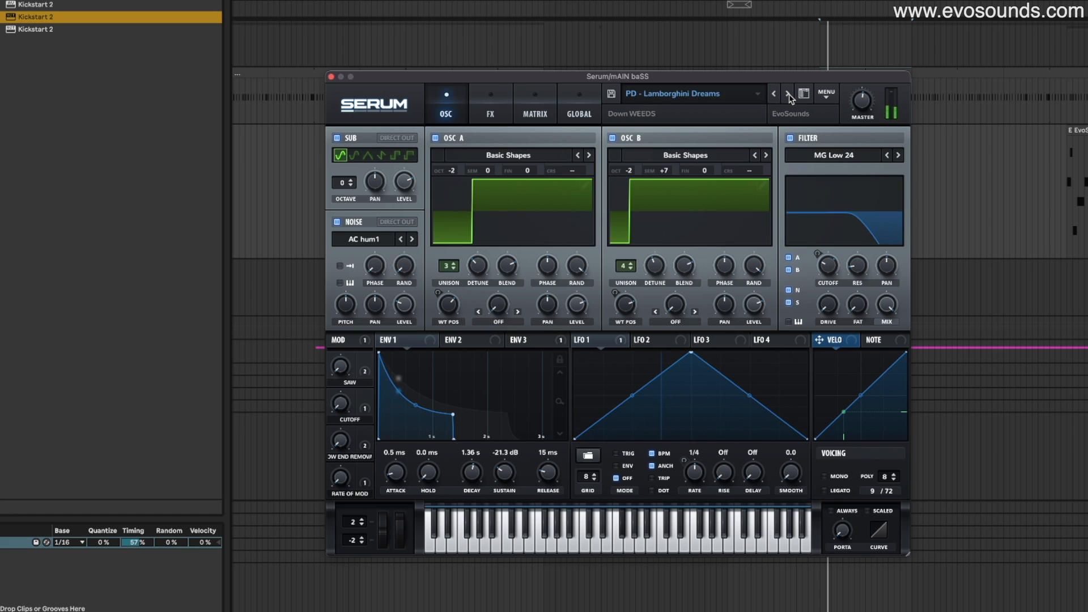
{"action": "left_click", "coordinate": [789, 95]}
{"action": "left_click", "coordinate": [789, 95]}
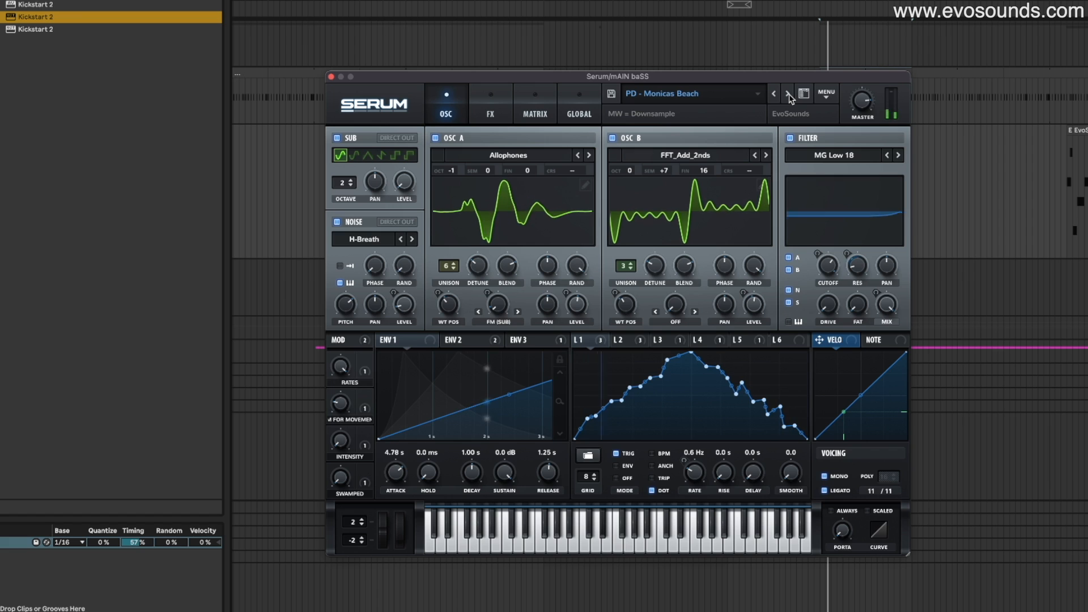
{"action": "left_click", "coordinate": [789, 94]}
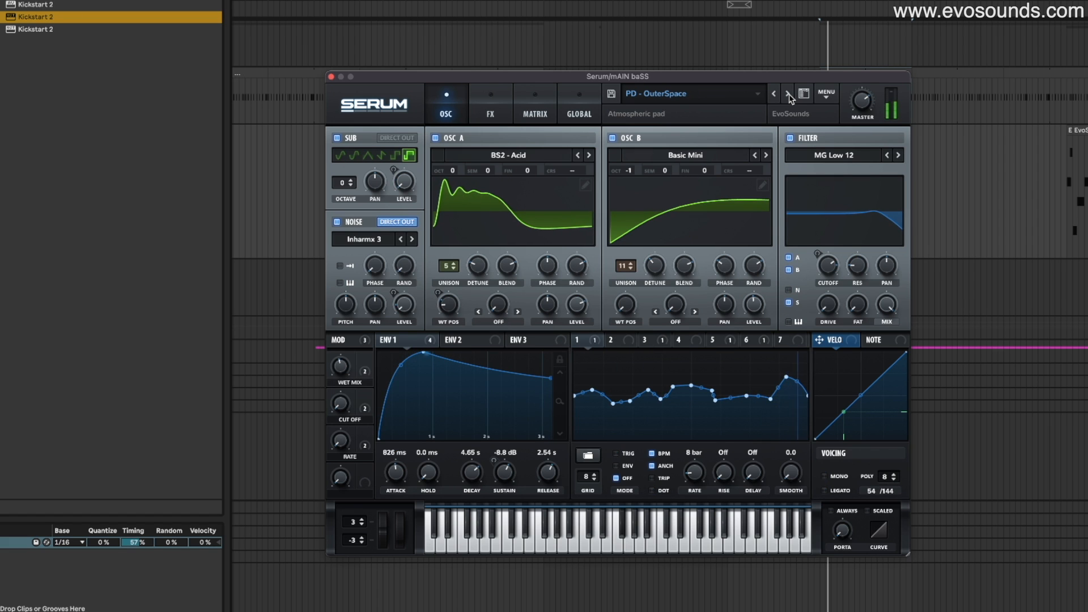
{"action": "left_click", "coordinate": [789, 95]}
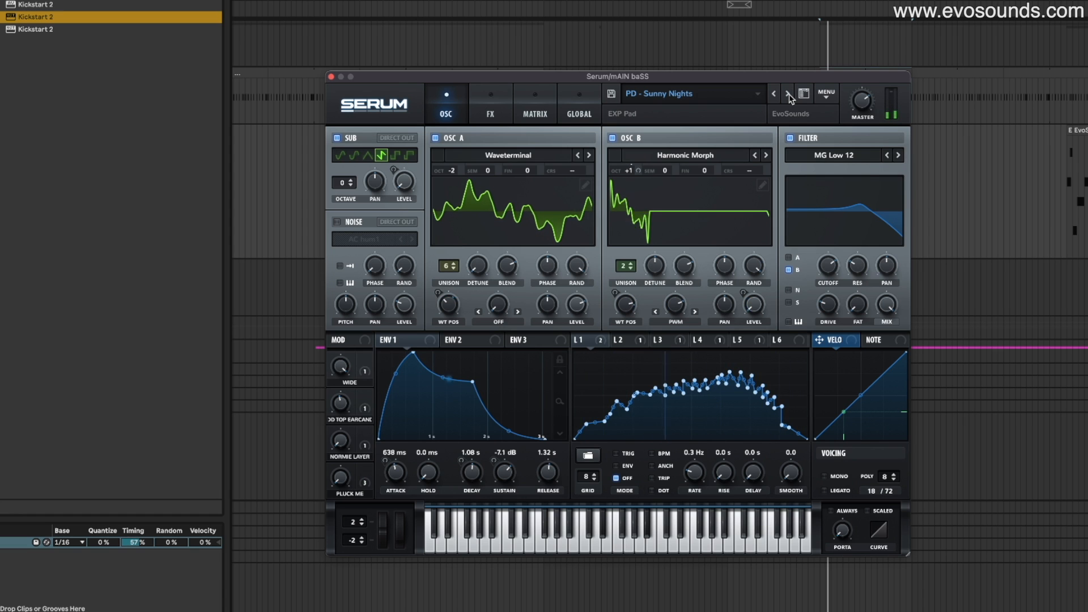
- Load the PD - Sunset String preset and adjust its noise pitch
{"action": "left_click", "coordinate": [789, 95]}
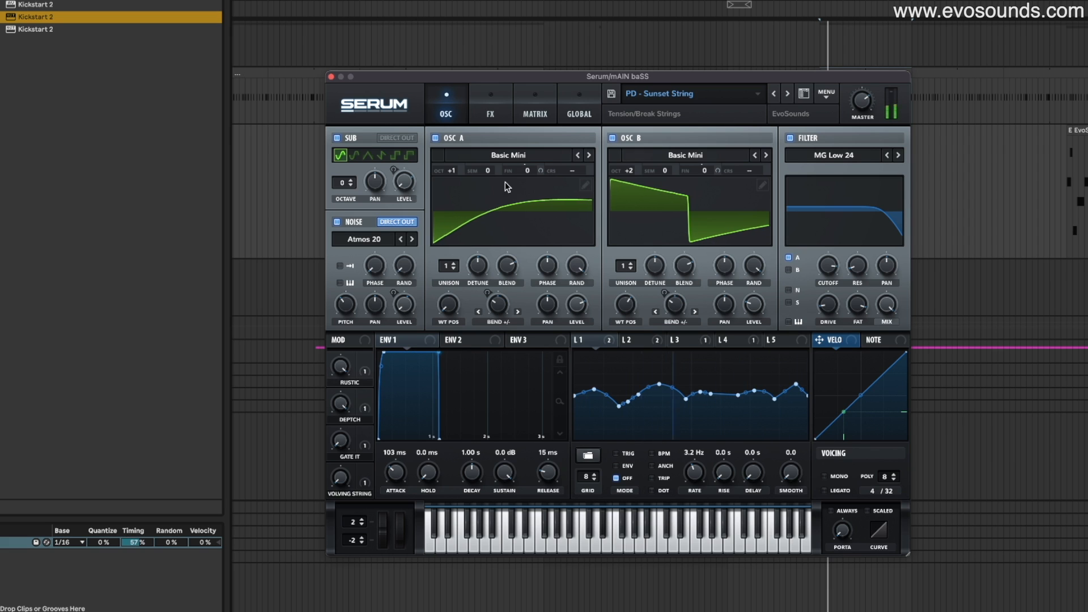
{"action": "mouse_move", "coordinate": [353, 303]}
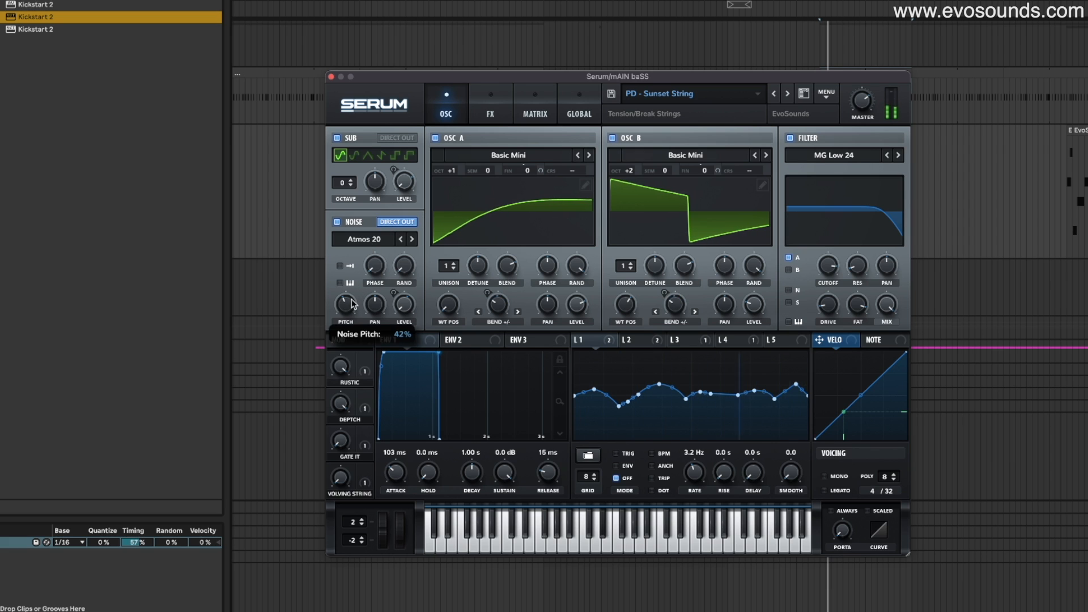
{"action": "left_click_drag", "start_coordinate": [352, 294], "coordinate": [352, 290]}
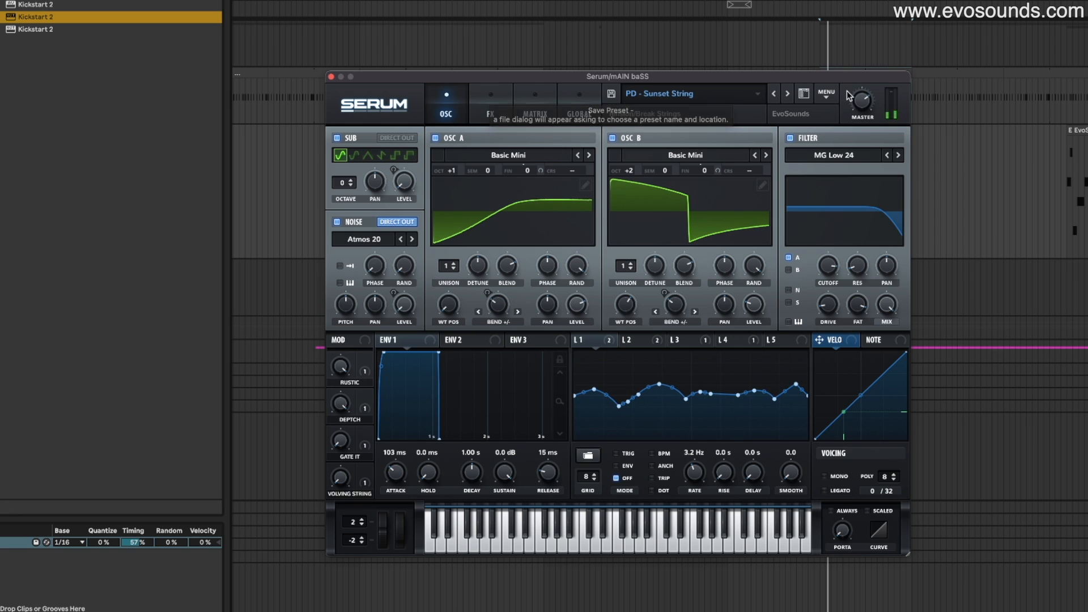
- Audition the PD - Top Candy pad preset, followed by the pluck presets PL - Opium and PL - Together
{"action": "left_click", "coordinate": [788, 94]}
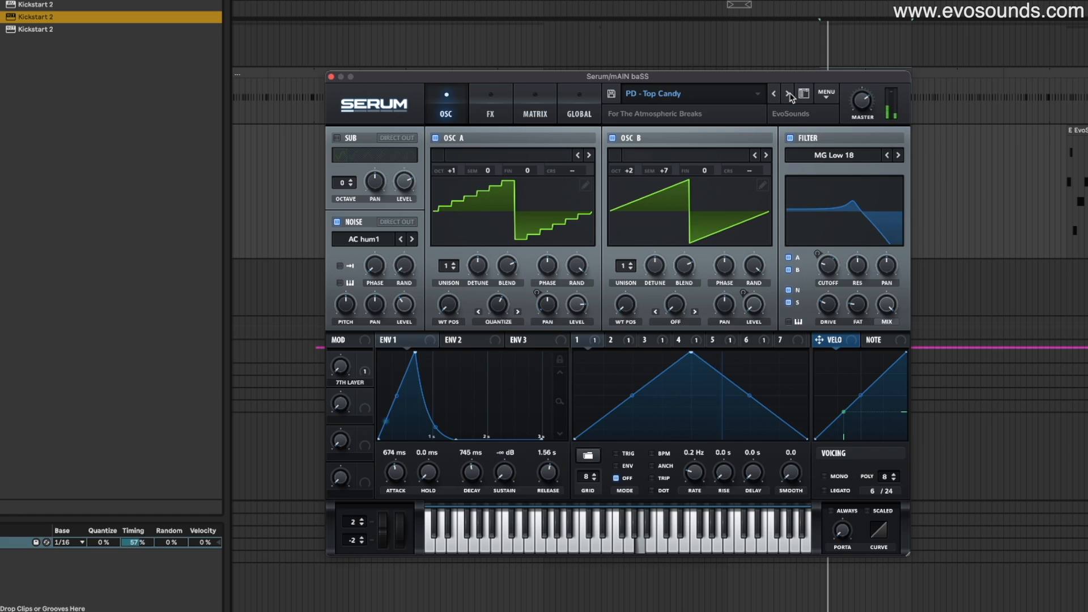
{"action": "left_click", "coordinate": [788, 94]}
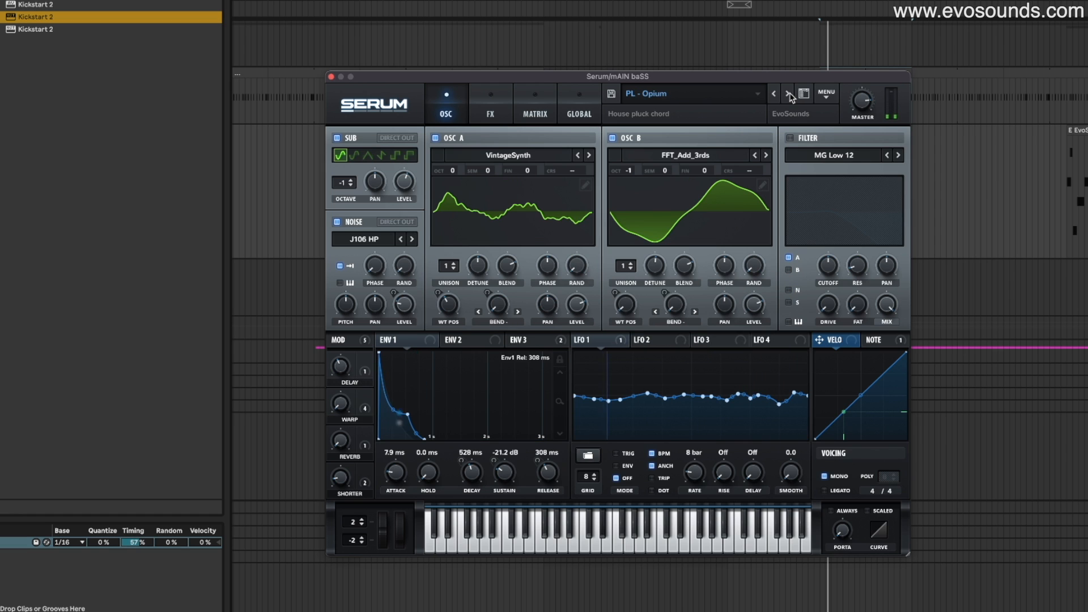
{"action": "left_click", "coordinate": [788, 94]}
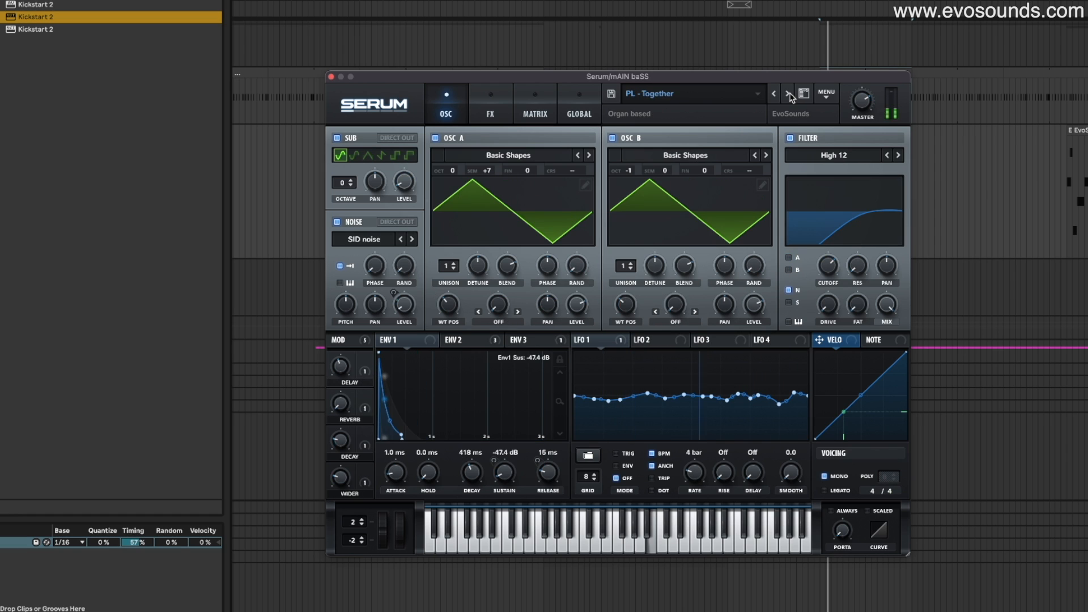